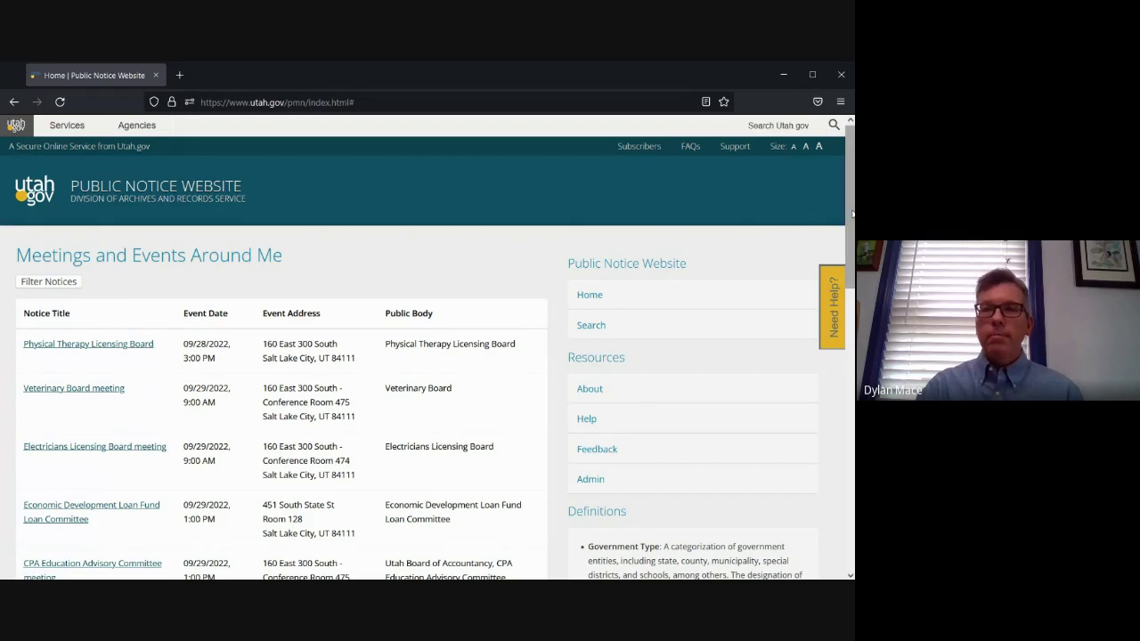
- Scroll through the home page's ZIP 84111 meetings list and notice browser, then back up
{"action": "left_click_drag", "start_coordinate": [852, 214], "coordinate": [852, 475]}
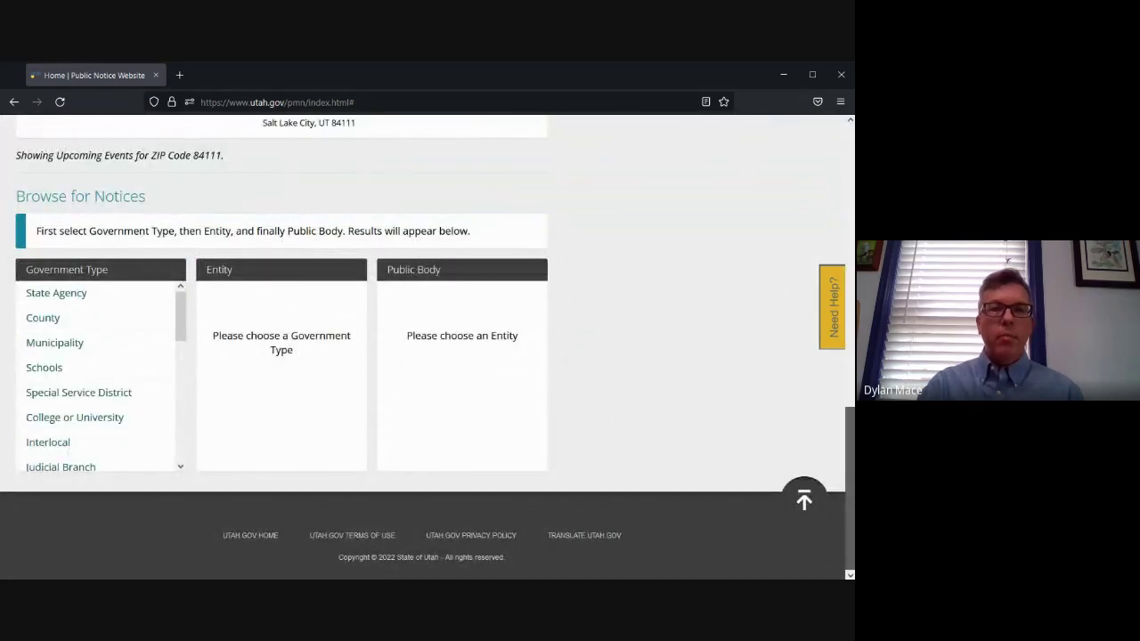
{"action": "scroll", "coordinate": [427, 347], "scroll_direction": "up", "scroll_amount": 15}
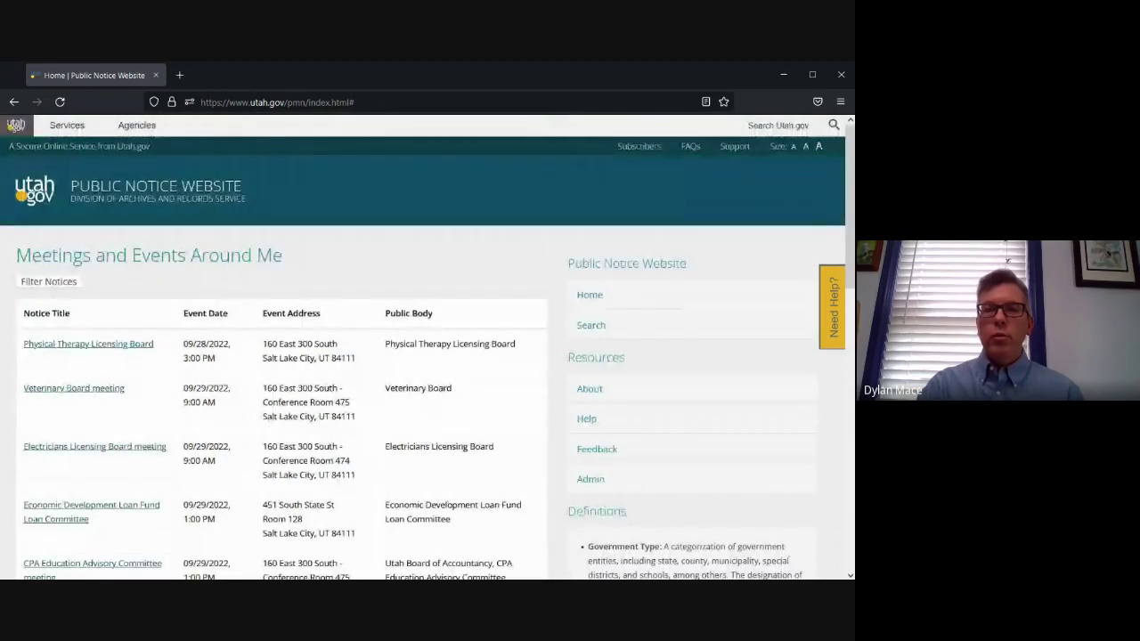
- Open the advanced notice search page and scroll through its search form
{"action": "left_click", "coordinate": [590, 325]}
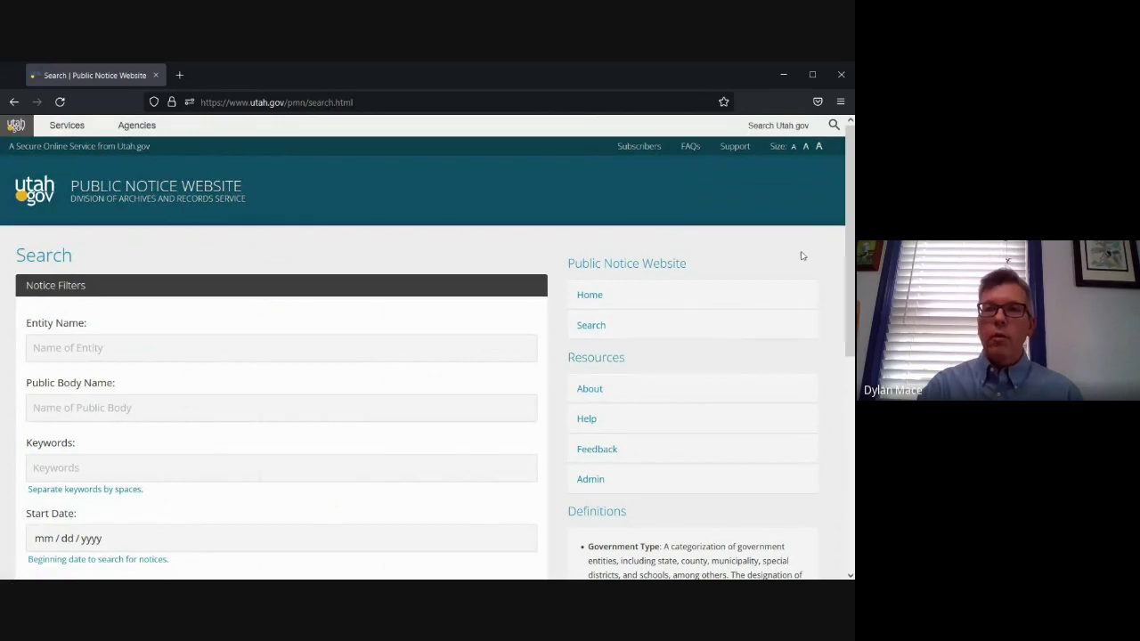
{"action": "scroll", "coordinate": [852, 238], "scroll_direction": "down", "scroll_amount": 5}
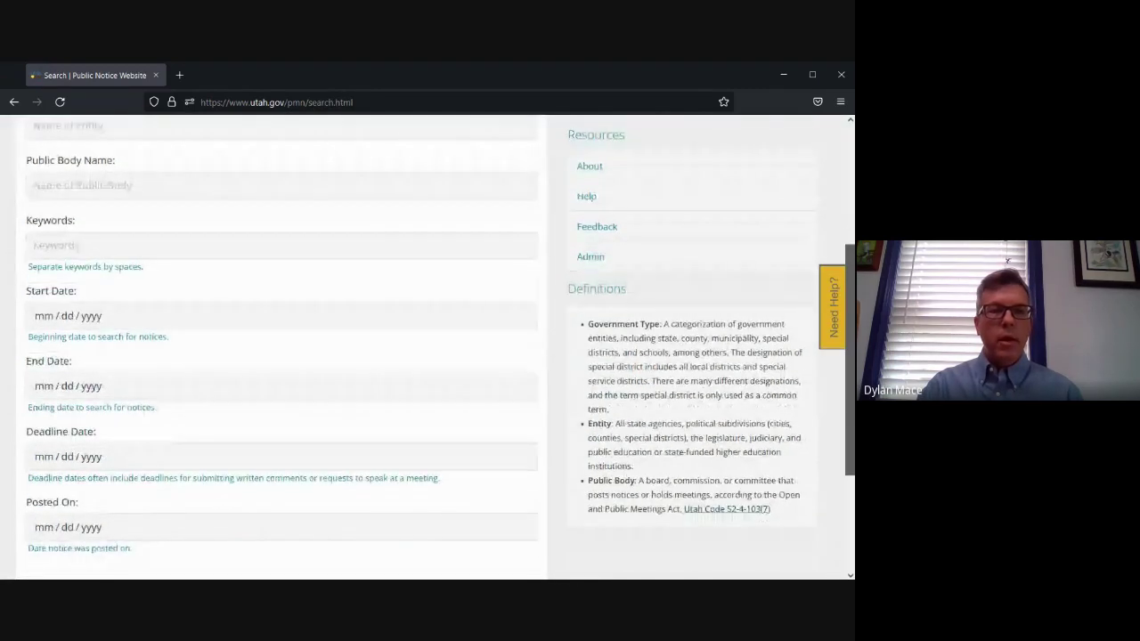
{"action": "scroll", "coordinate": [428, 347], "scroll_direction": "up", "scroll_amount": 6}
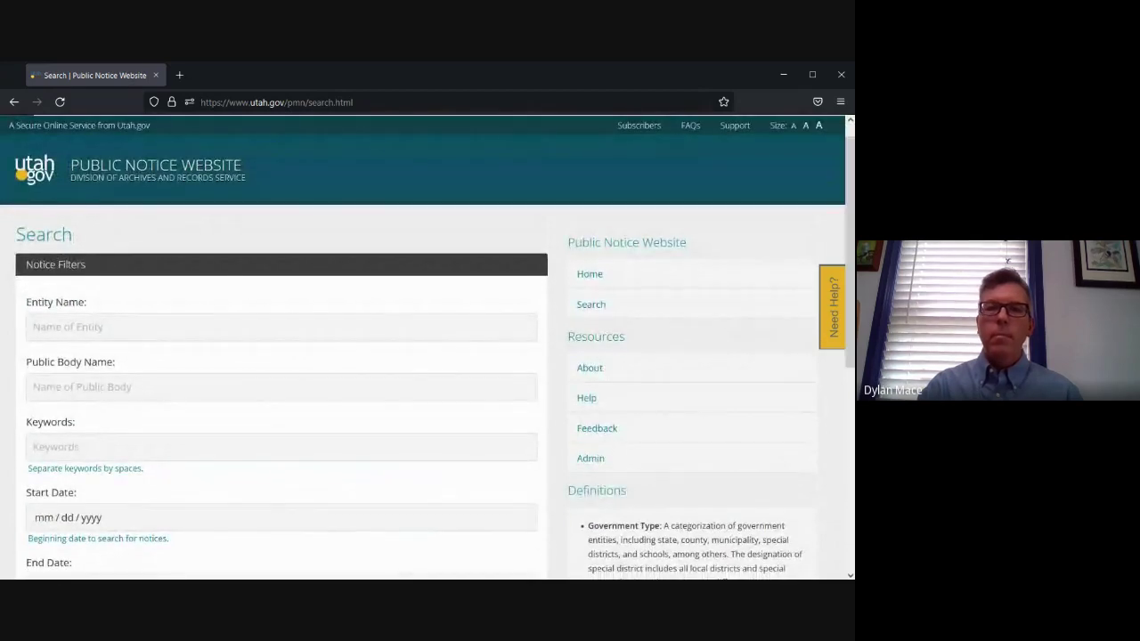
- Read the About page on the site's purpose and public-notice laws, then go to Help
{"action": "left_click", "coordinate": [584, 378]}
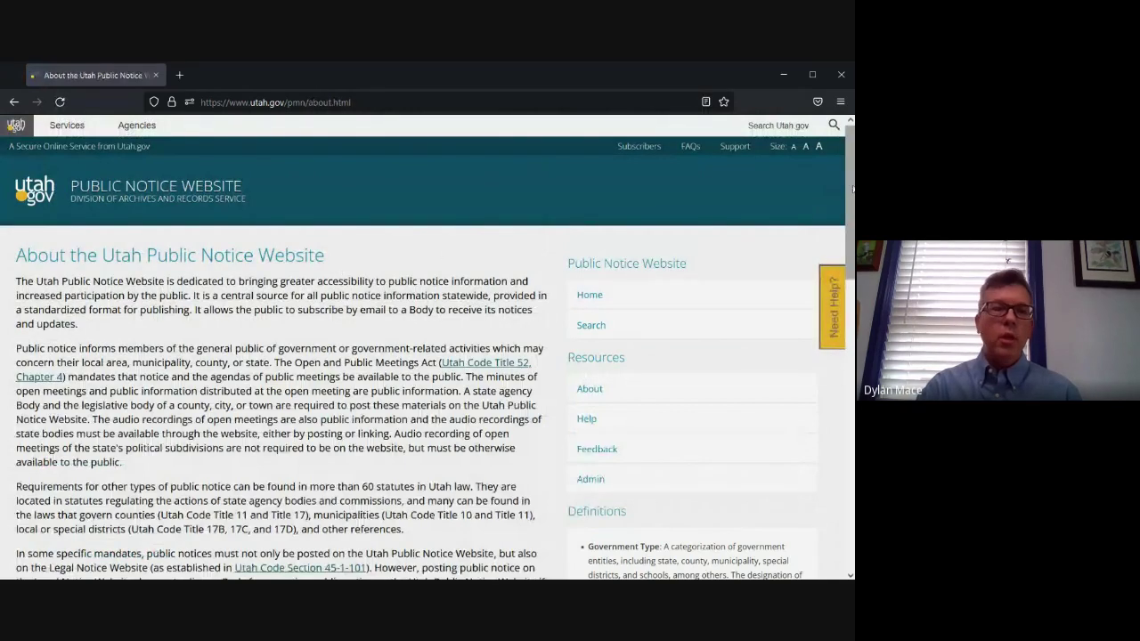
{"action": "left_click_drag", "start_coordinate": [852, 188], "coordinate": [852, 487]}
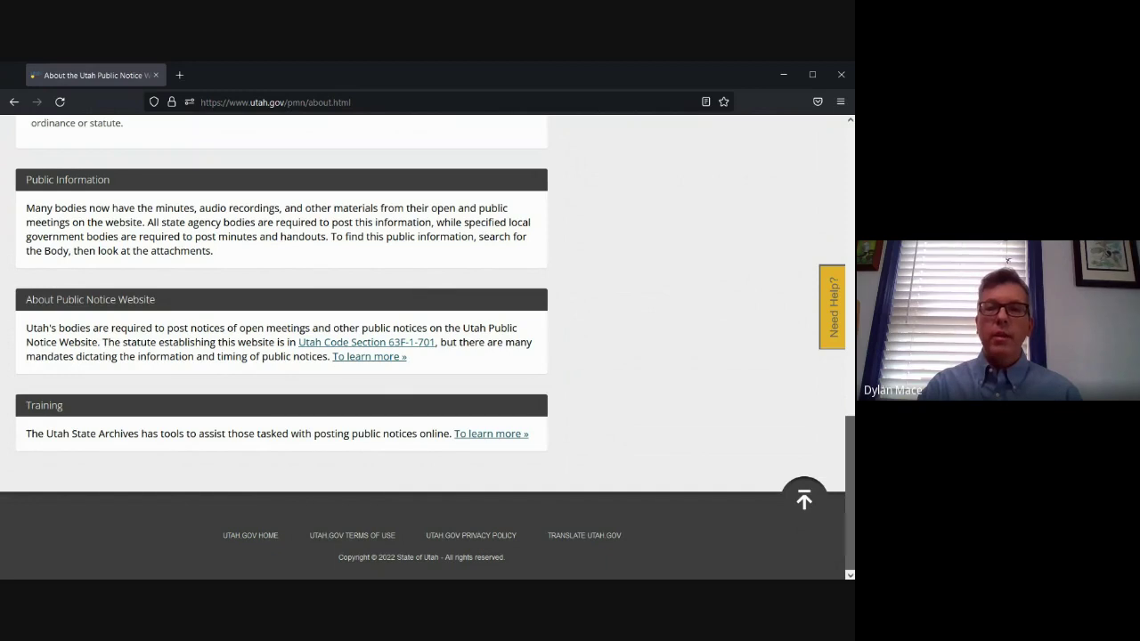
{"action": "scroll", "coordinate": [428, 343], "scroll_direction": "up", "scroll_amount": 10}
{"action": "scroll", "coordinate": [427, 343], "scroll_direction": "up", "scroll_amount": 4}
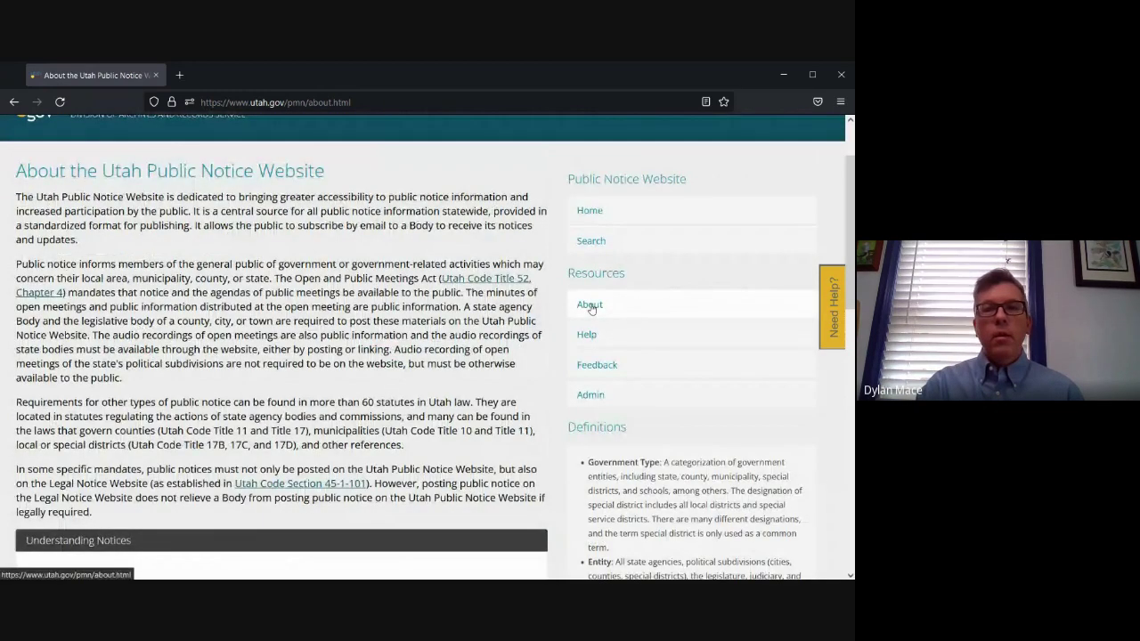
{"action": "left_click", "coordinate": [588, 339]}
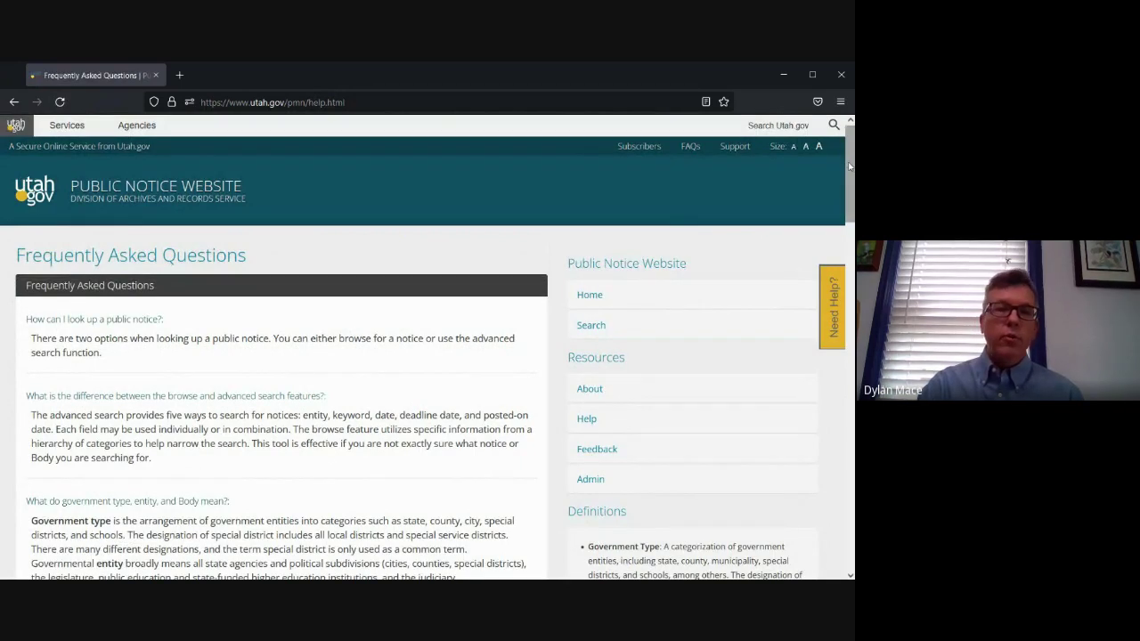
- Scroll through the Frequently Asked Questions page to the bottom and back to the top
{"action": "left_click_drag", "start_coordinate": [850, 165], "coordinate": [854, 388]}
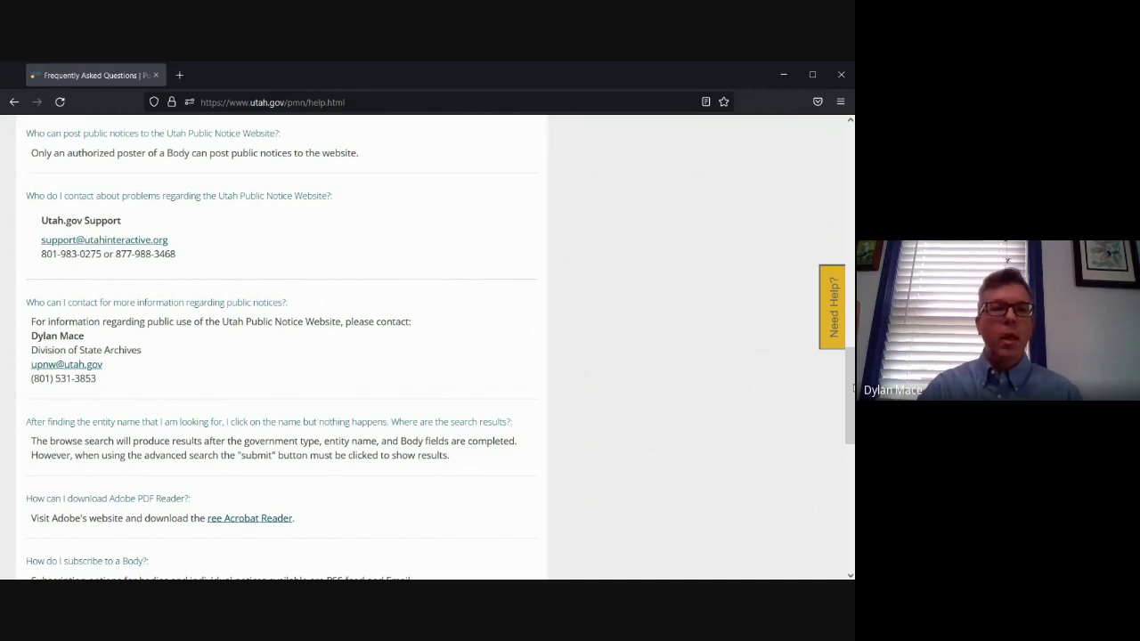
{"action": "left_click_drag", "start_coordinate": [853, 390], "coordinate": [852, 428]}
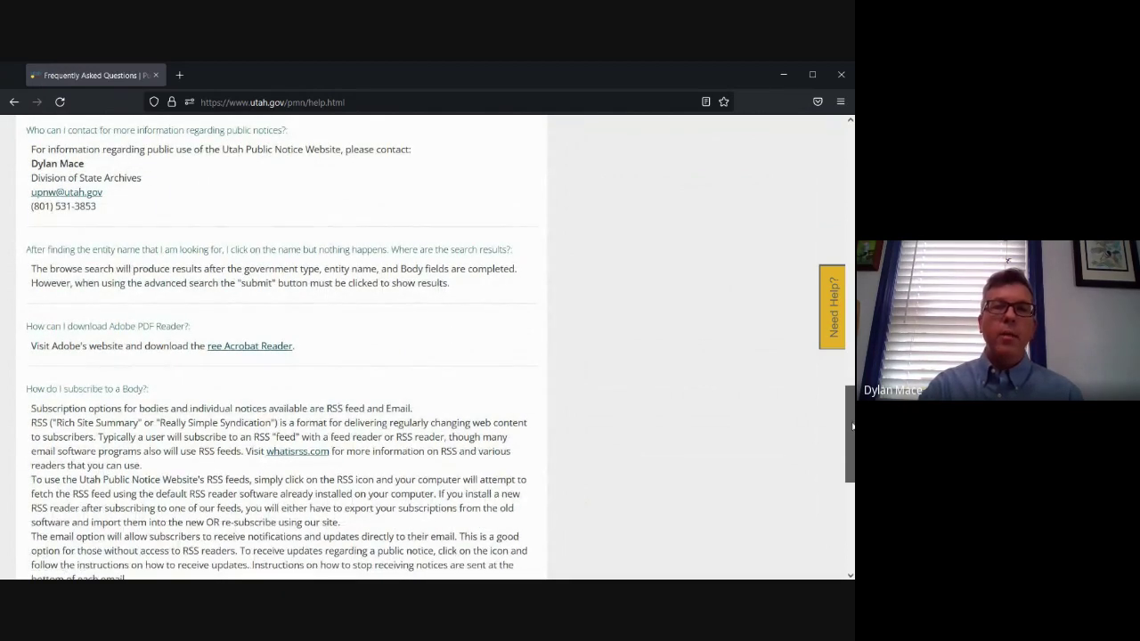
{"action": "left_click_drag", "start_coordinate": [853, 428], "coordinate": [852, 500]}
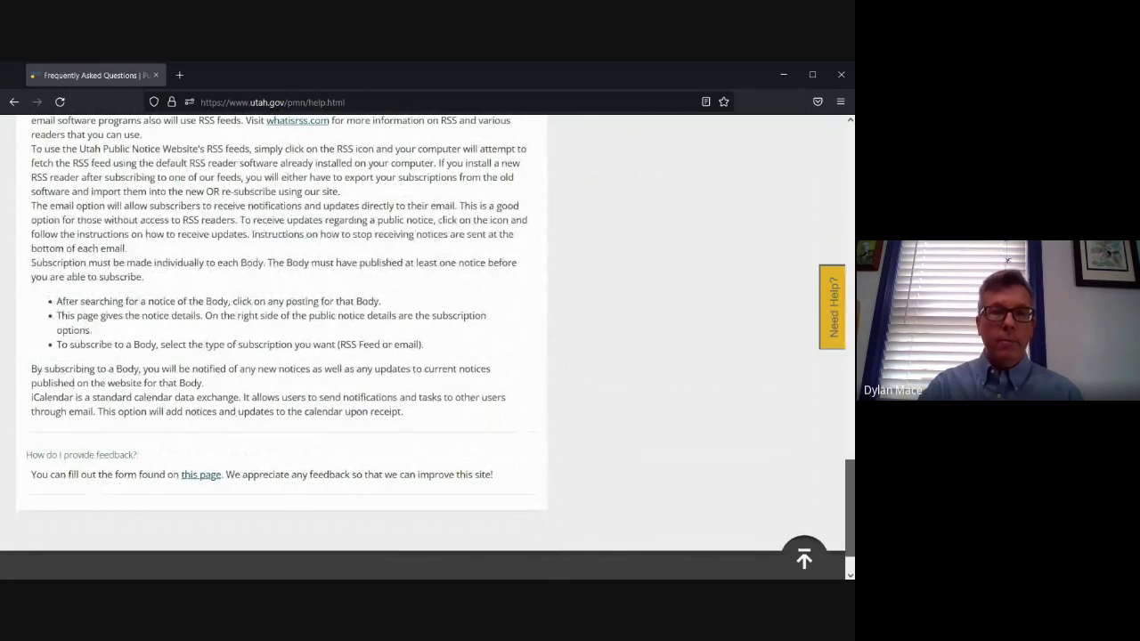
{"action": "left_click_drag", "start_coordinate": [852, 501], "coordinate": [822, 179]}
- View the Utah.gov Feedback form, then go back to the FAQ page
{"action": "left_click", "coordinate": [593, 394]}
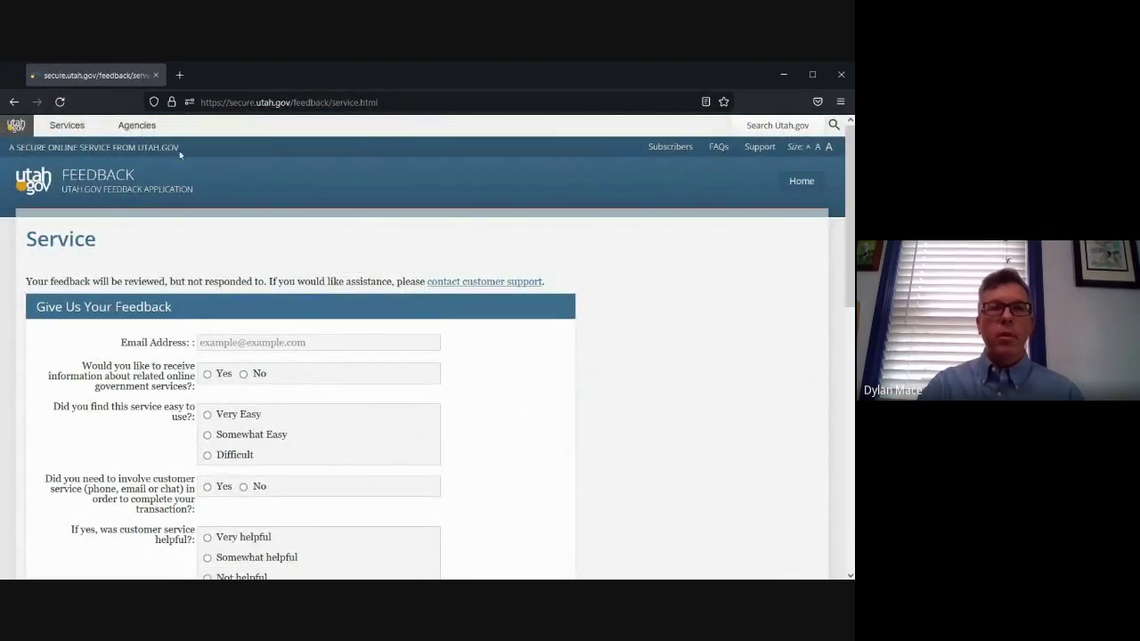
{"action": "left_click", "coordinate": [15, 103]}
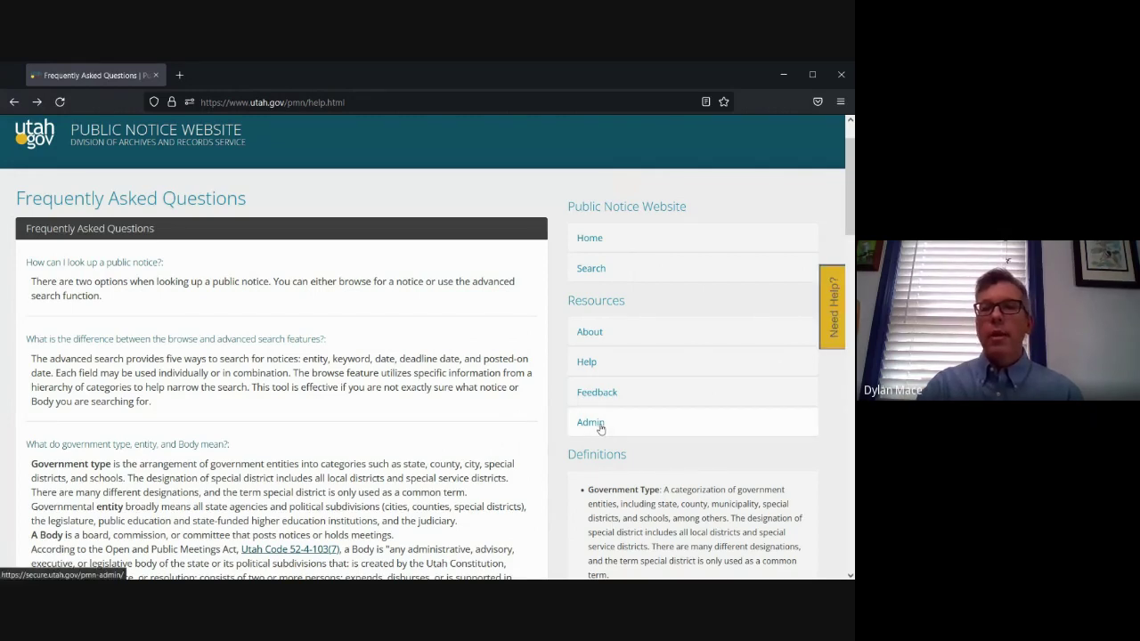
- Log in to the admin console through UtahID, entering the security code received by e-mail
{"action": "left_click", "coordinate": [590, 423]}
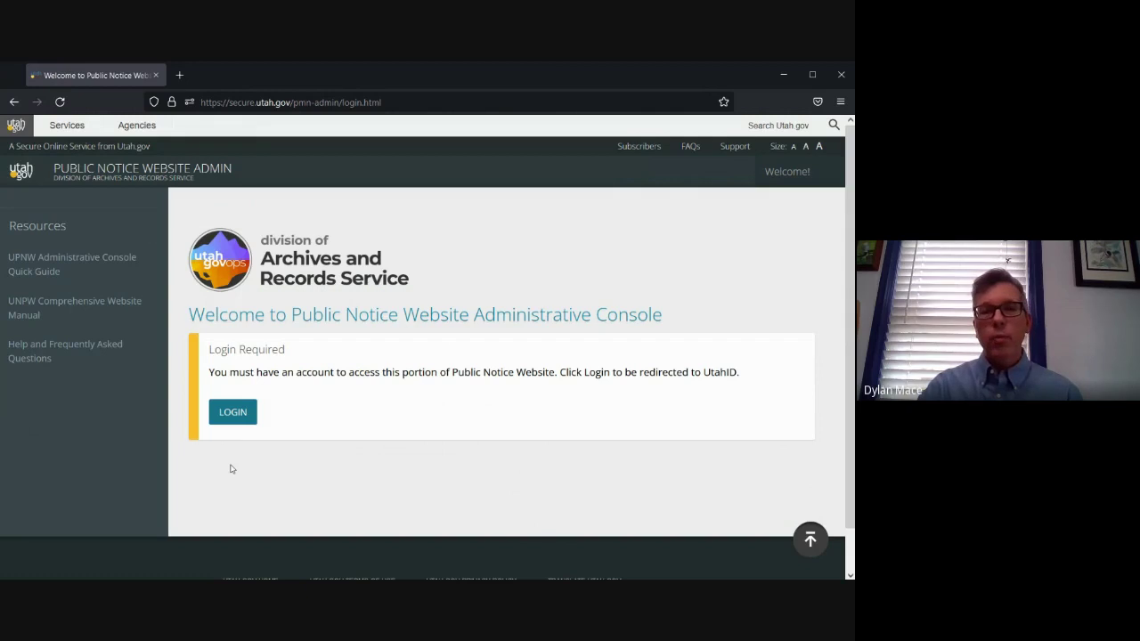
{"action": "left_click", "coordinate": [235, 411]}
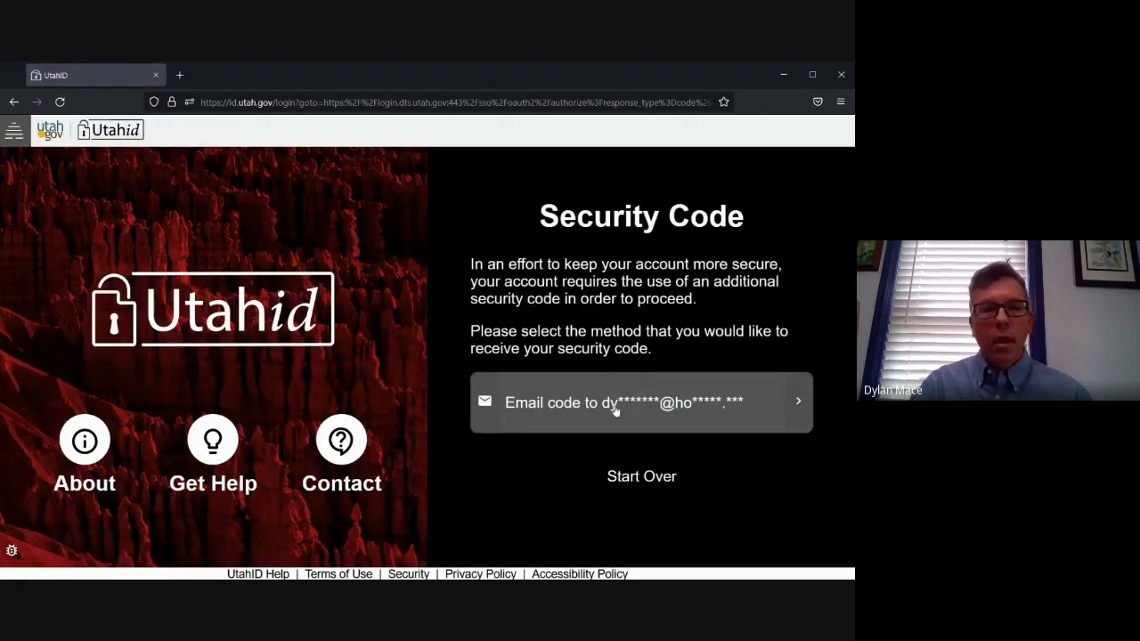
{"action": "left_click", "coordinate": [616, 408]}
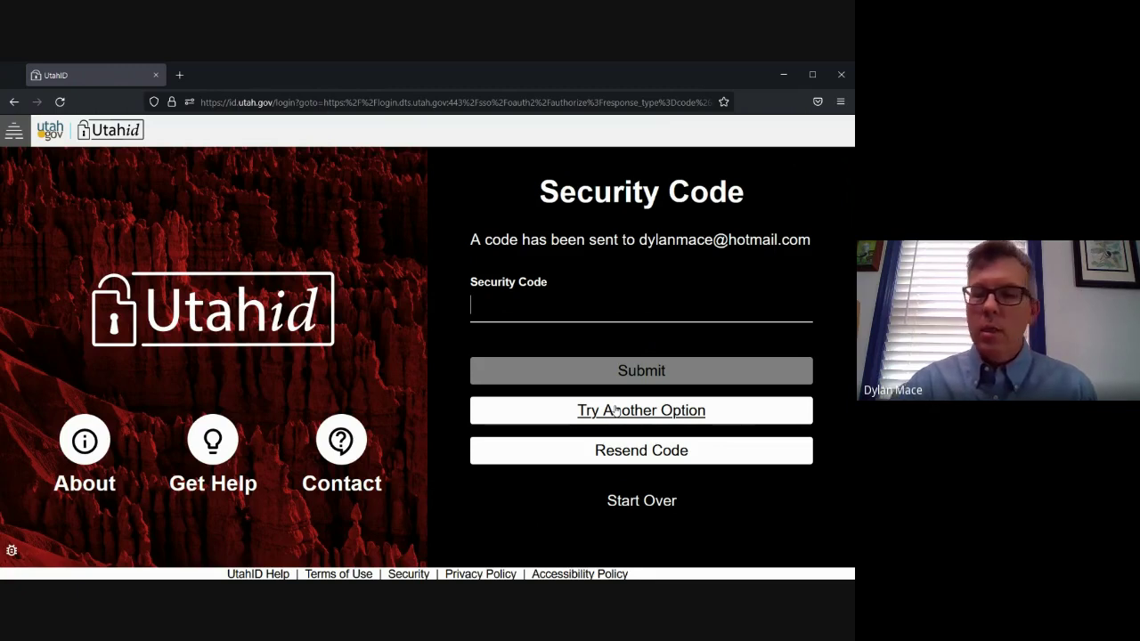
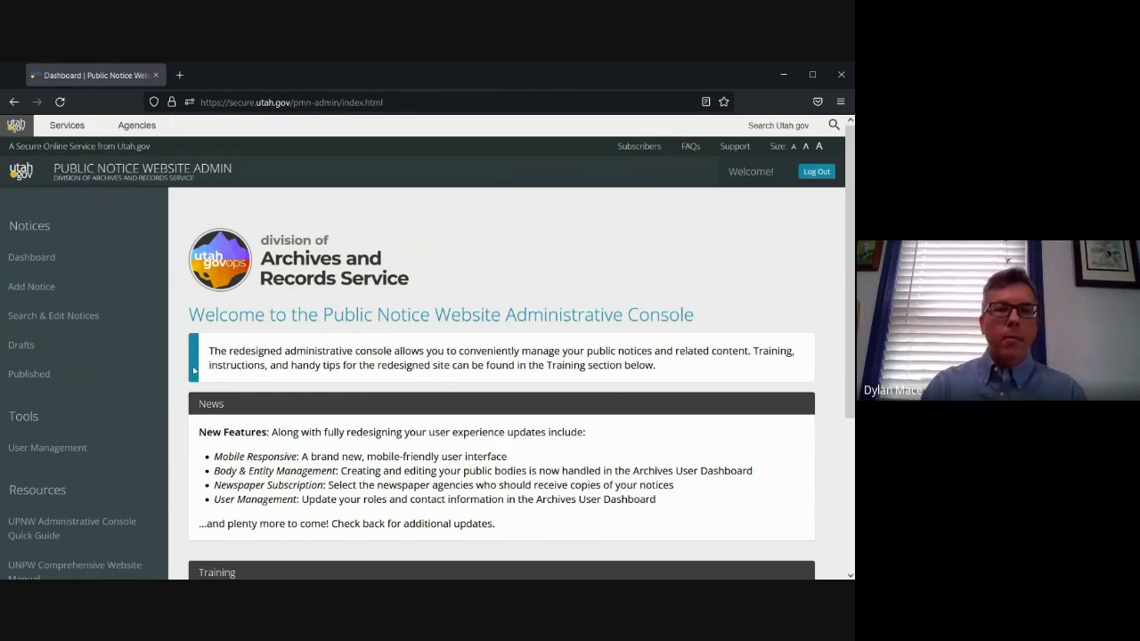
- Open the dashboard and the newest published test notice's edit page, then start a new notice
{"action": "left_click", "coordinate": [34, 257]}
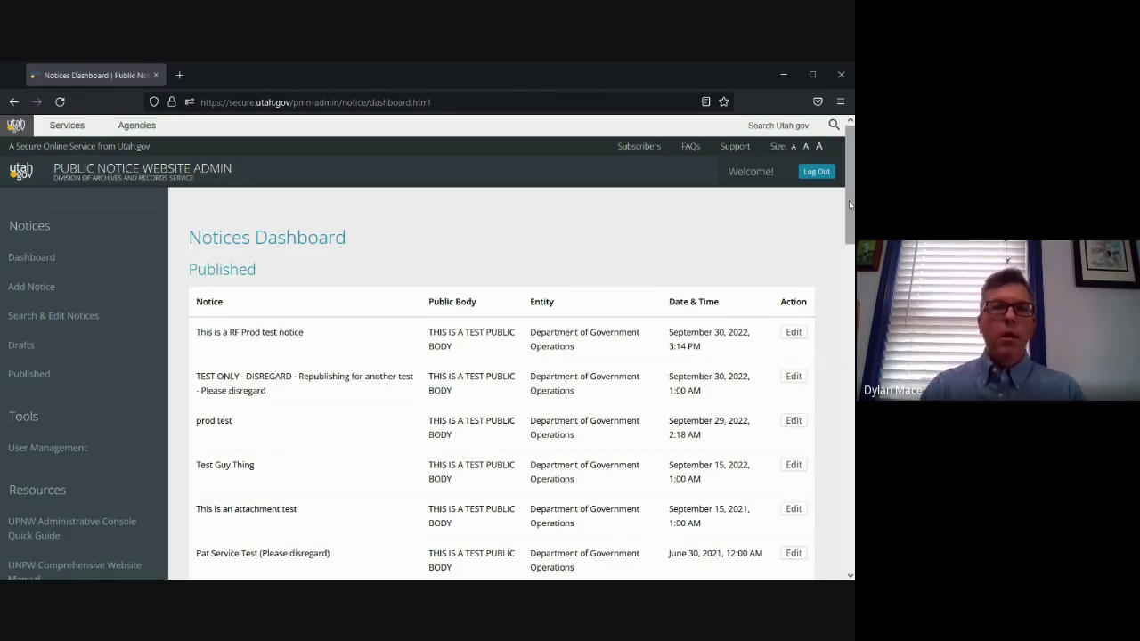
{"action": "mouse_move", "coordinate": [849, 205]}
{"action": "left_mouse_down"}
{"action": "mouse_move", "coordinate": [852, 509]}
{"action": "mouse_move", "coordinate": [852, 205]}
{"action": "left_mouse_up"}
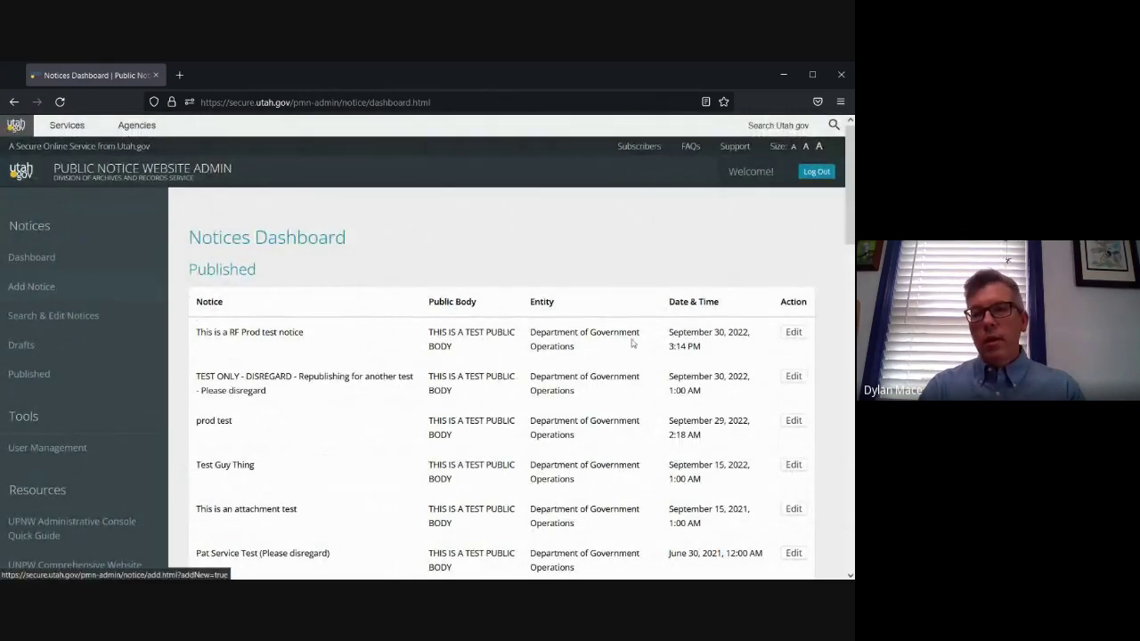
{"action": "left_click", "coordinate": [799, 335]}
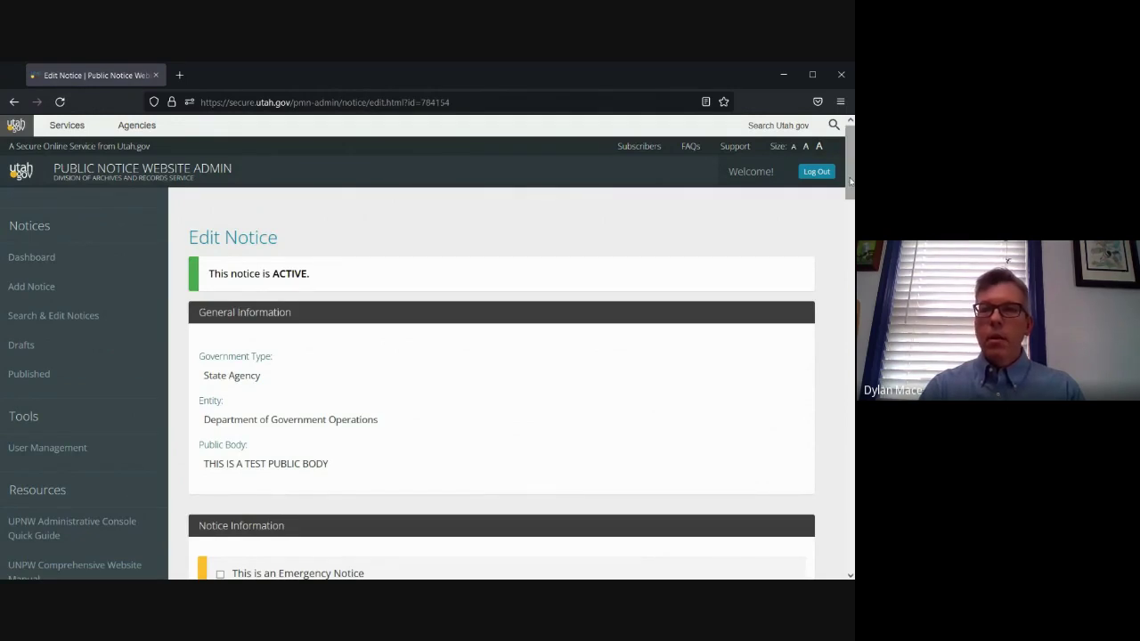
{"action": "mouse_move", "coordinate": [850, 181]}
{"action": "left_mouse_down"}
{"action": "mouse_move", "coordinate": [850, 317]}
{"action": "mouse_move", "coordinate": [850, 178]}
{"action": "left_mouse_up"}
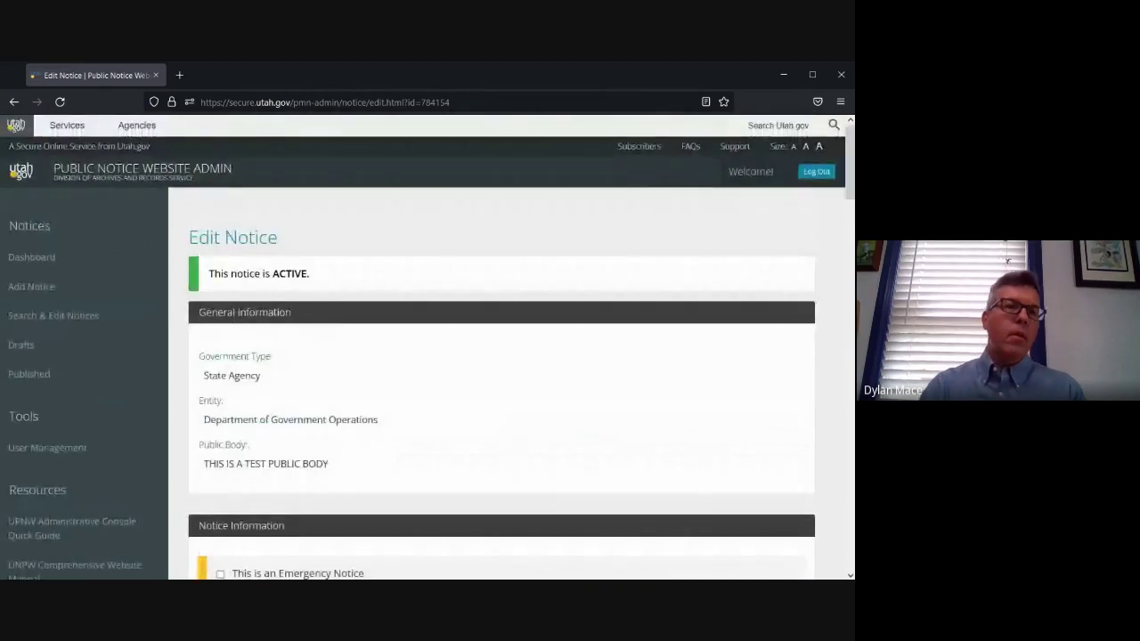
{"action": "left_click", "coordinate": [39, 290]}
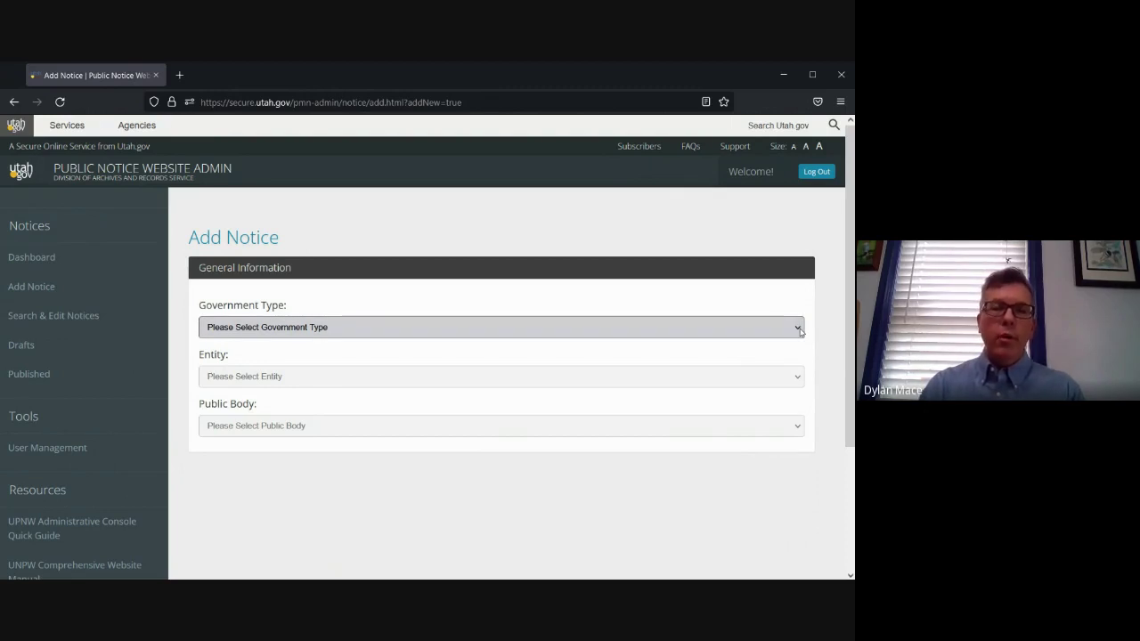
- Choose State Agency, Department of Government Operations and THIS IS A TEST PUBLIC BODY in the notice form
{"action": "left_click", "coordinate": [800, 332]}
{"action": "left_click", "coordinate": [751, 368]}
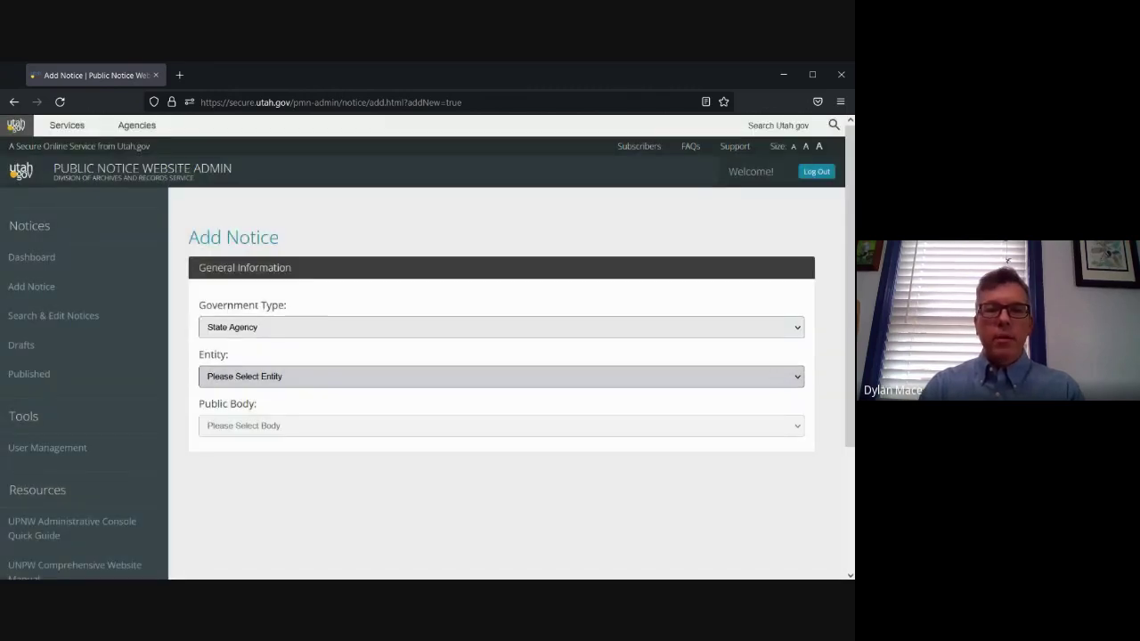
{"action": "left_click", "coordinate": [745, 420]}
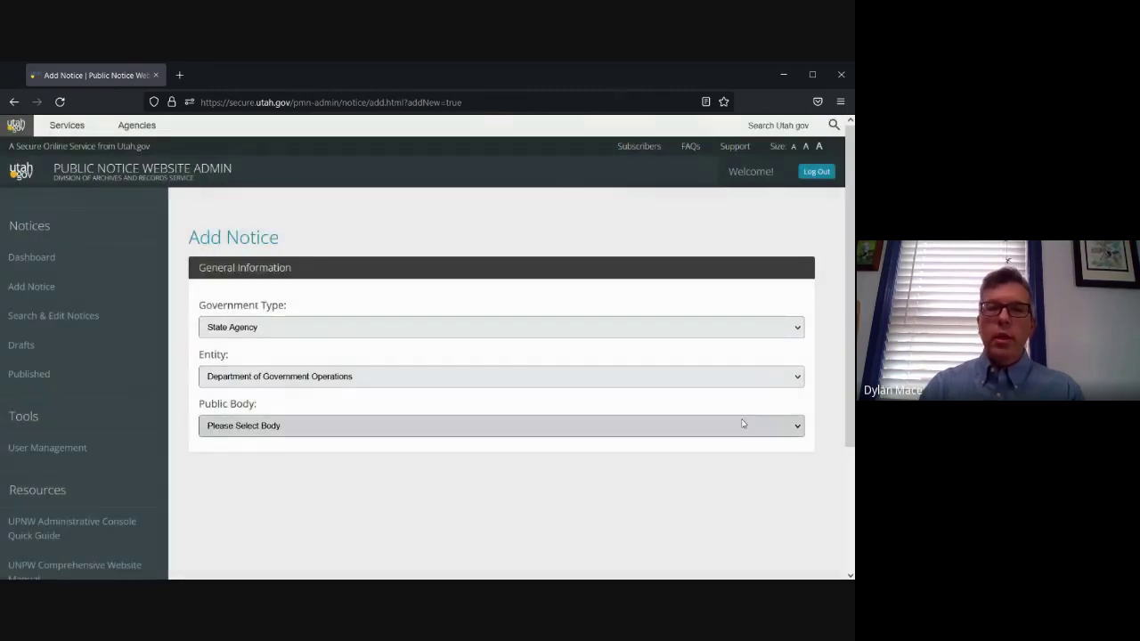
{"action": "left_click", "coordinate": [745, 429]}
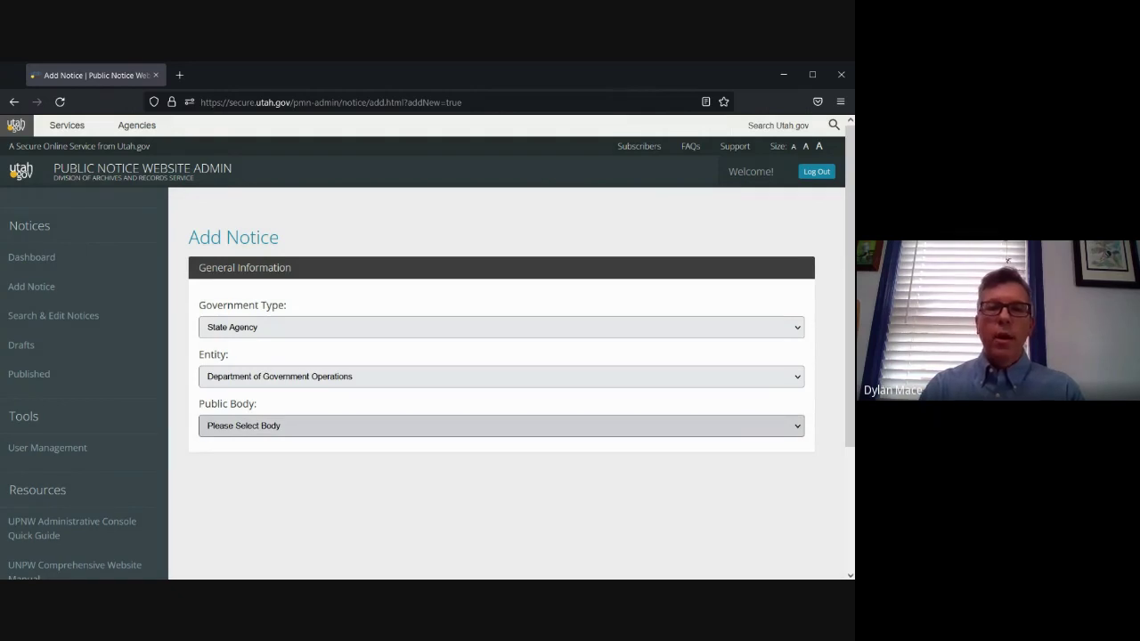
{"action": "left_click", "coordinate": [712, 466]}
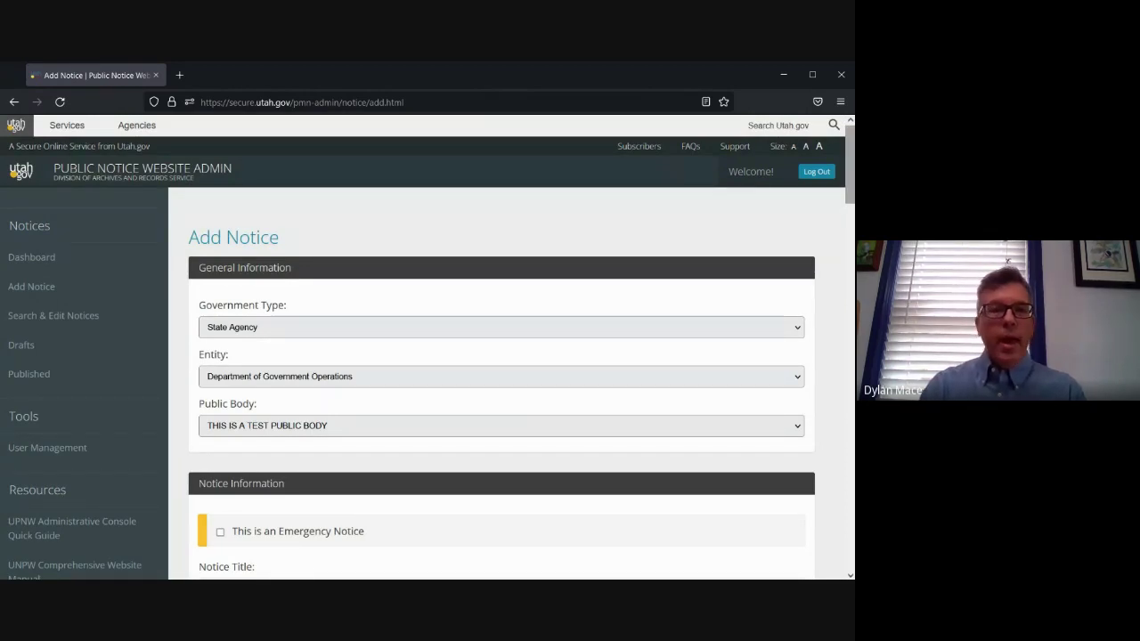
{"action": "scroll", "coordinate": [508, 348], "scroll_direction": "down", "scroll_amount": 4}
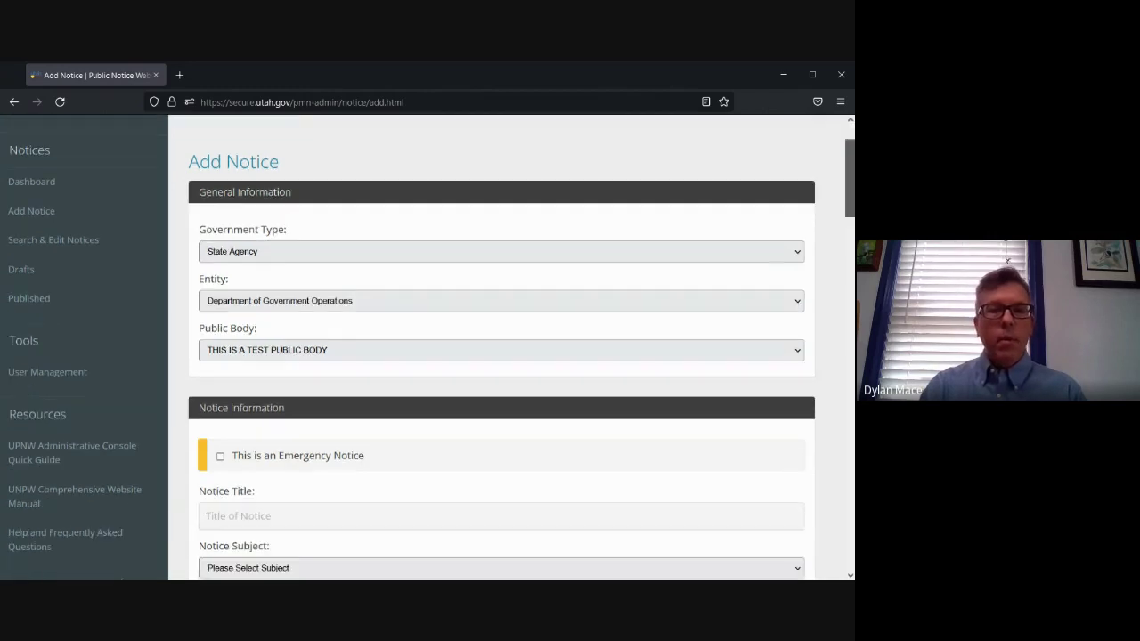
{"action": "scroll", "coordinate": [431, 348], "scroll_direction": "down", "scroll_amount": 1}
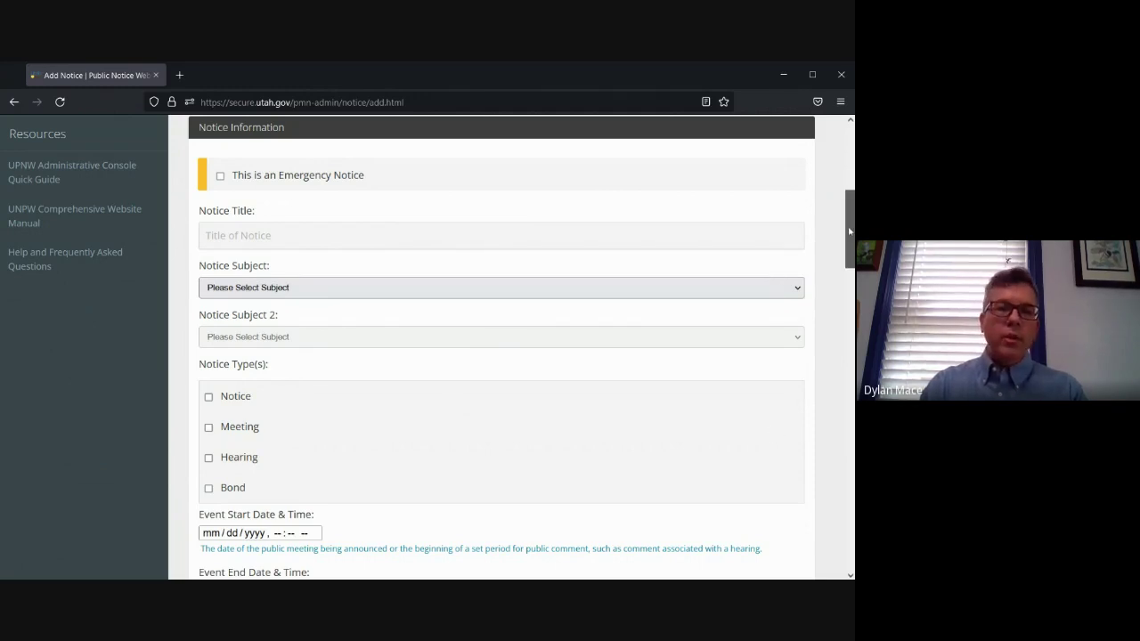
{"action": "left_click_drag", "start_coordinate": [849, 230], "coordinate": [781, 321]}
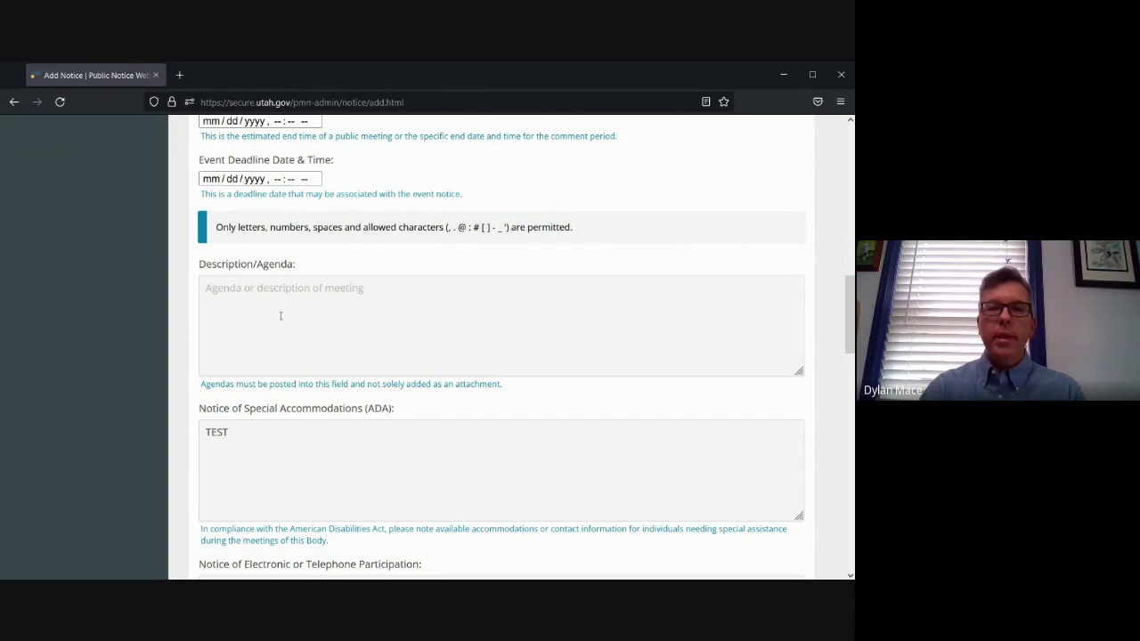
{"action": "left_click", "coordinate": [319, 463]}
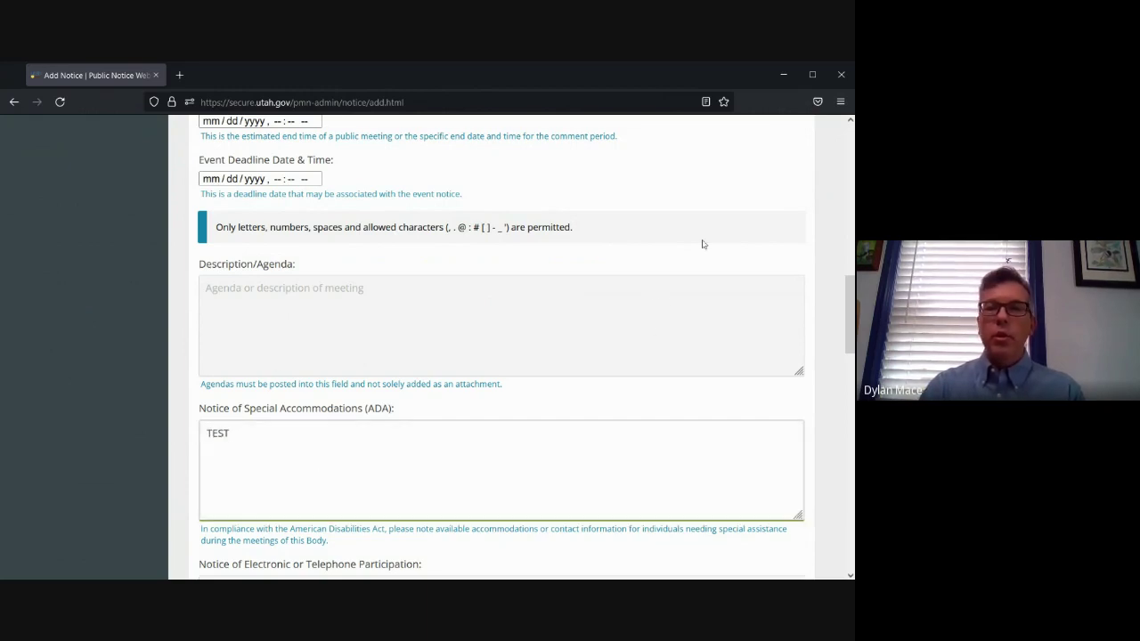
{"action": "scroll", "coordinate": [841, 267], "scroll_direction": "down", "scroll_amount": 3}
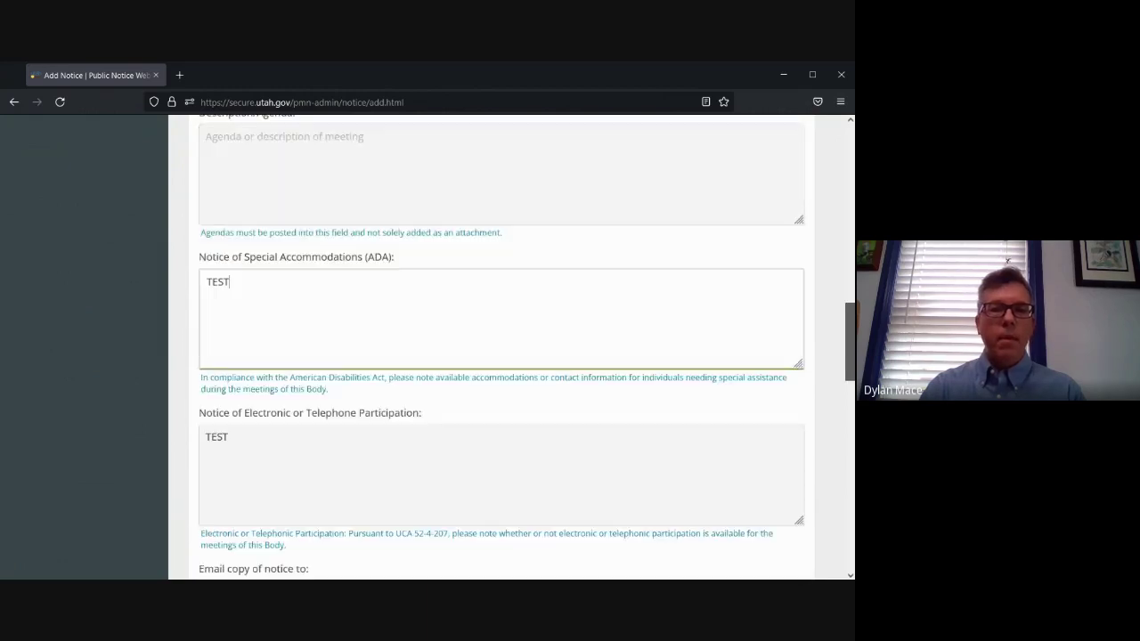
{"action": "scroll", "coordinate": [501, 348], "scroll_direction": "down", "scroll_amount": 5}
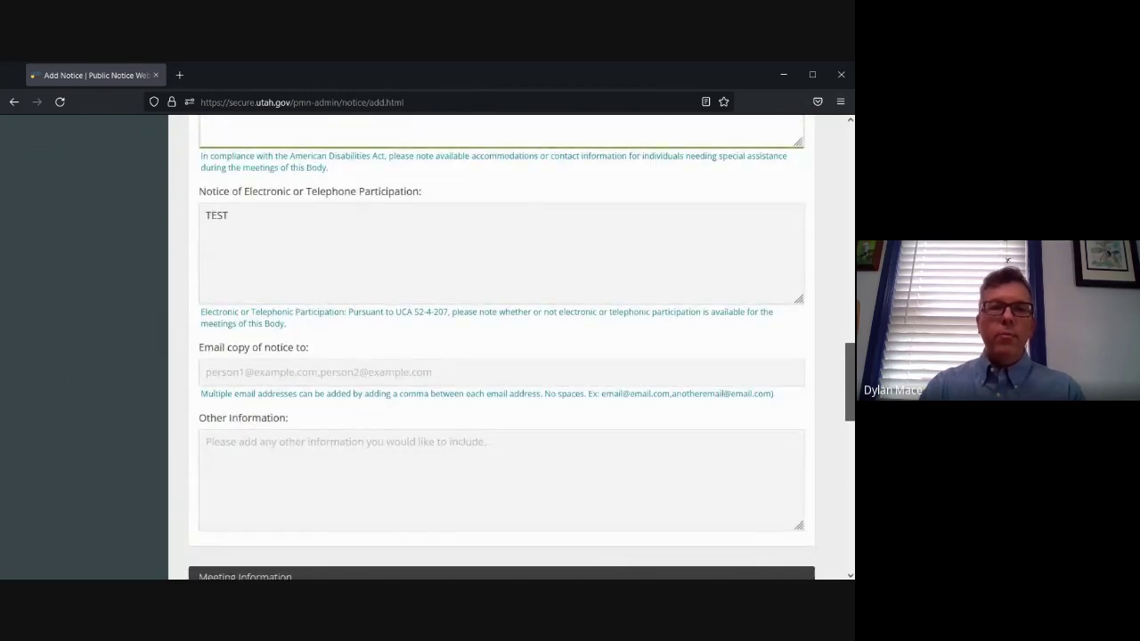
{"action": "scroll", "coordinate": [433, 274], "scroll_direction": "down", "scroll_amount": 2}
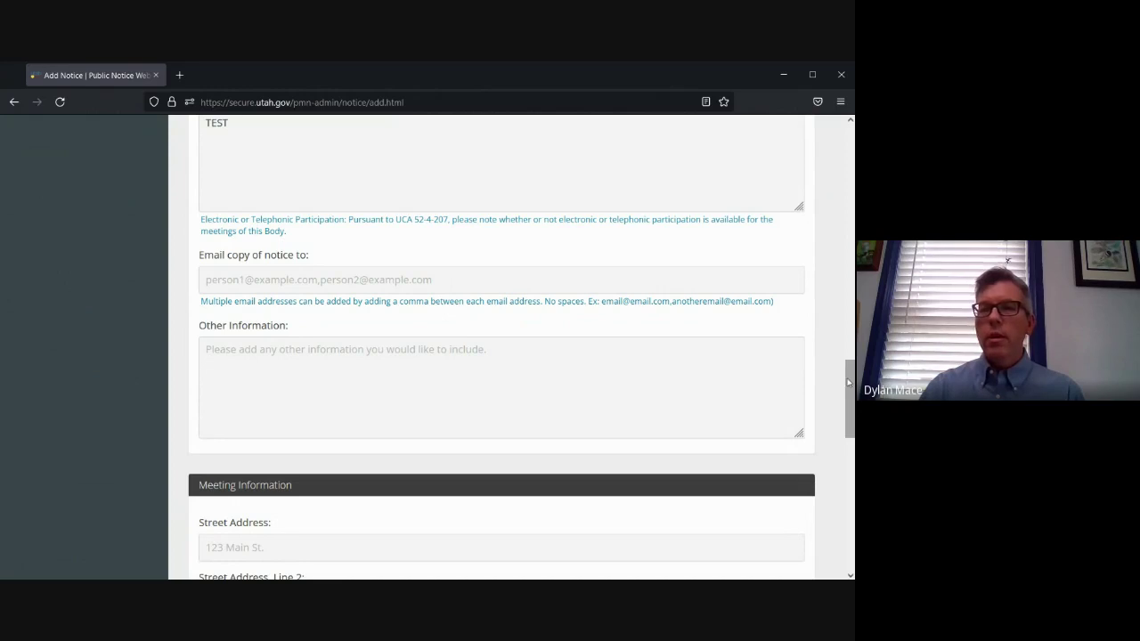
{"action": "left_click_drag", "start_coordinate": [853, 381], "coordinate": [829, 496]}
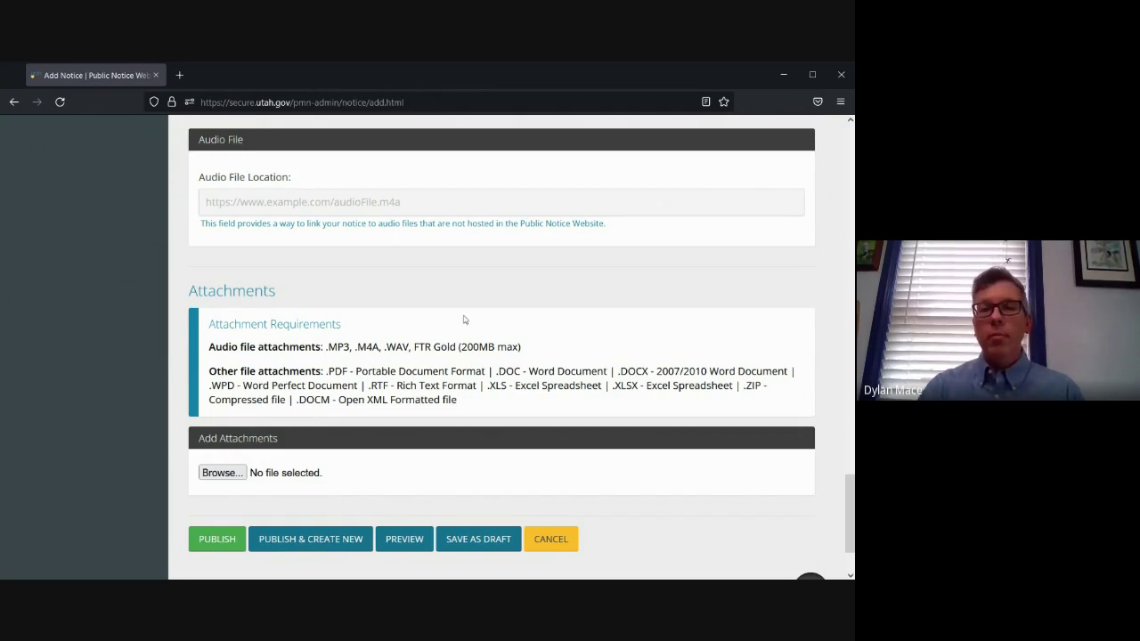
{"action": "left_click", "coordinate": [432, 201]}
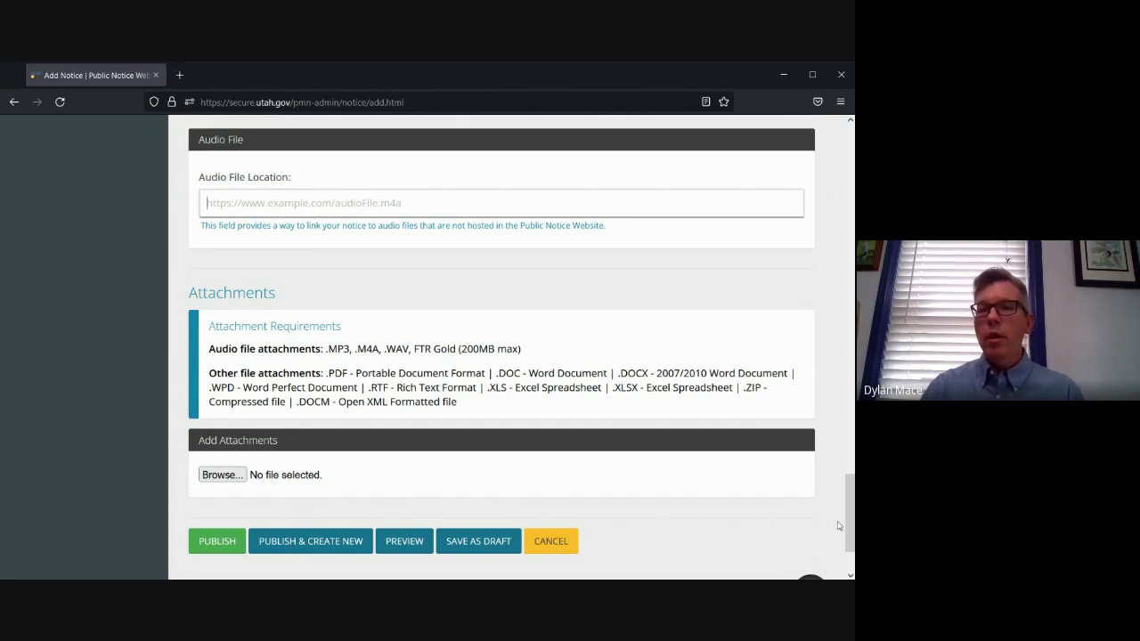
{"action": "scroll", "coordinate": [849, 526], "scroll_direction": "down", "scroll_amount": 2}
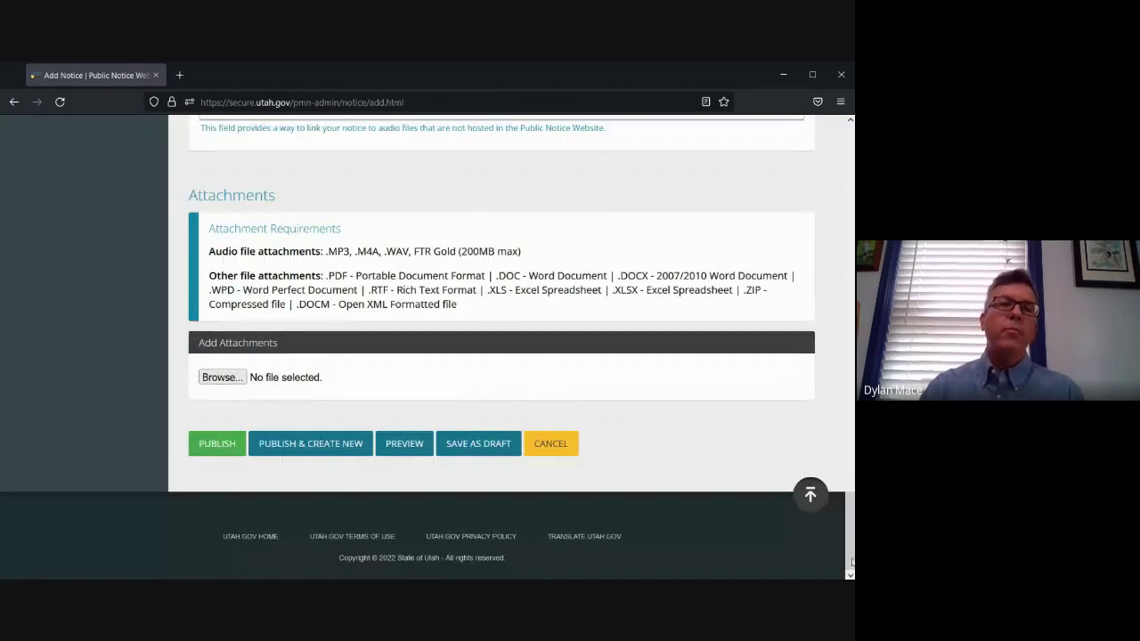
{"action": "left_click", "coordinate": [223, 379]}
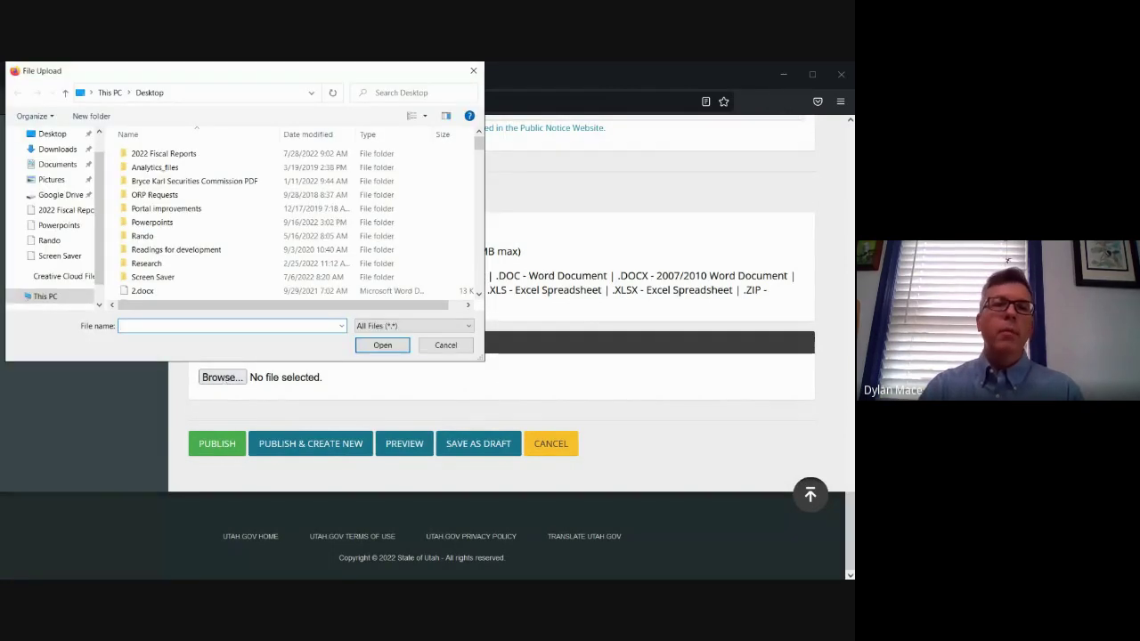
{"action": "left_click", "coordinate": [473, 70]}
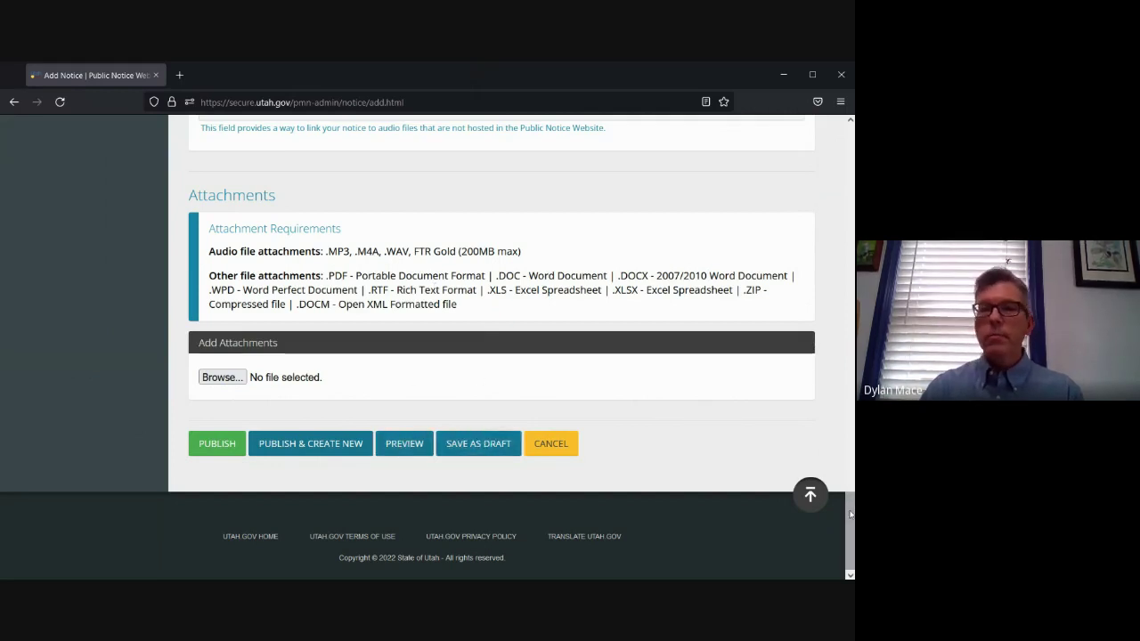
{"action": "left_click_drag", "start_coordinate": [851, 514], "coordinate": [796, 139]}
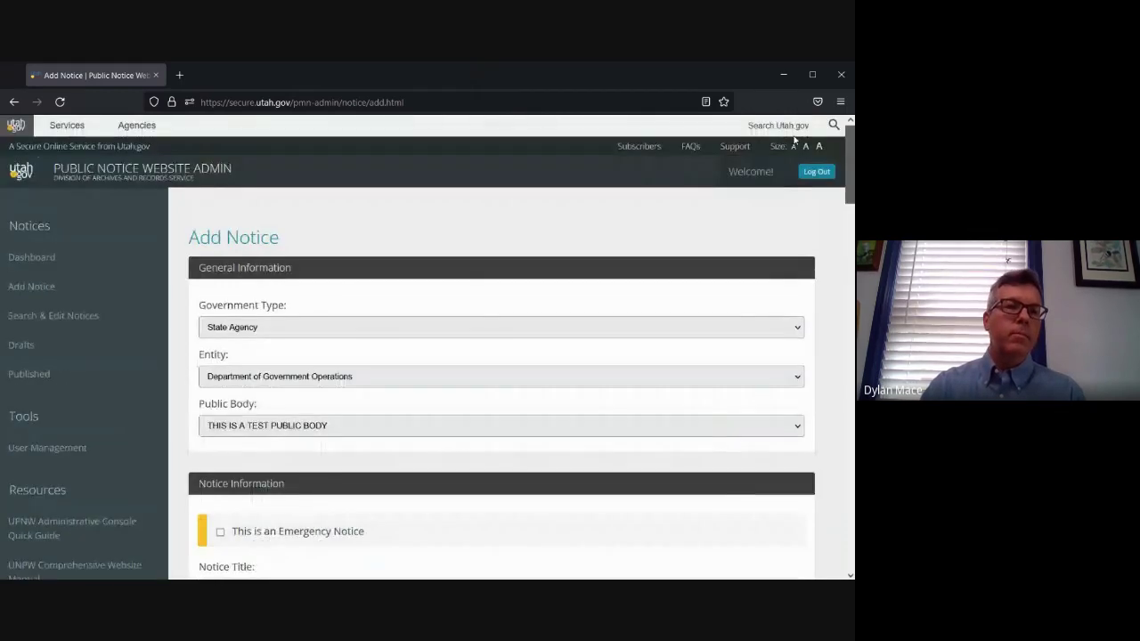
- Open Search & Edit Notices, scroll its search form, then launch User Management in a new tab
{"action": "left_click", "coordinate": [60, 323]}
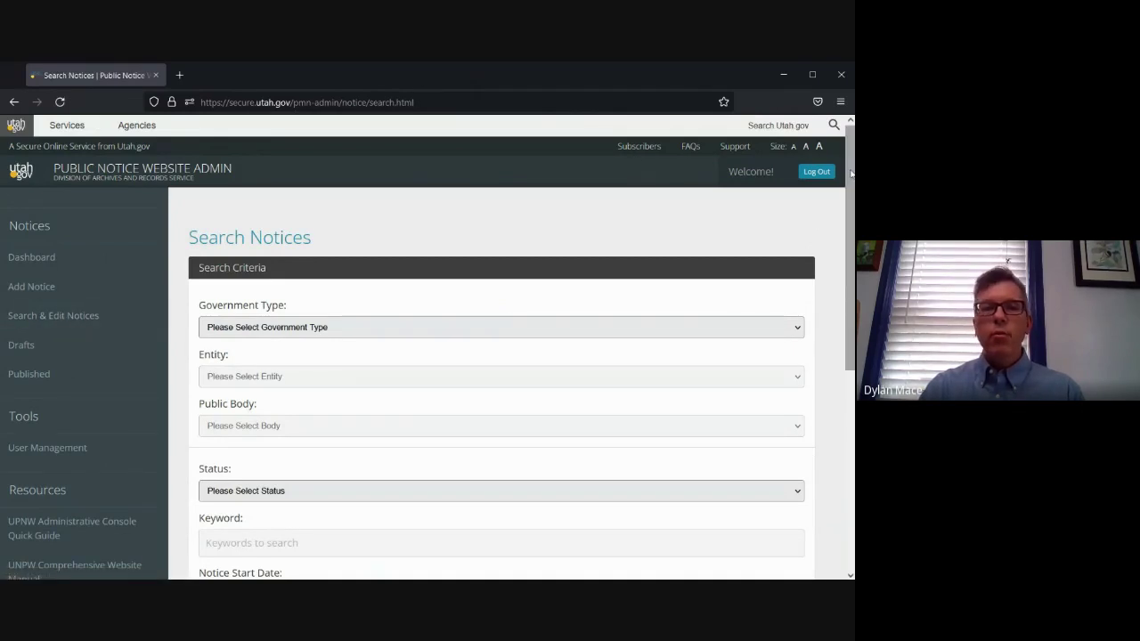
{"action": "scroll", "coordinate": [850, 174], "scroll_direction": "down", "scroll_amount": 4}
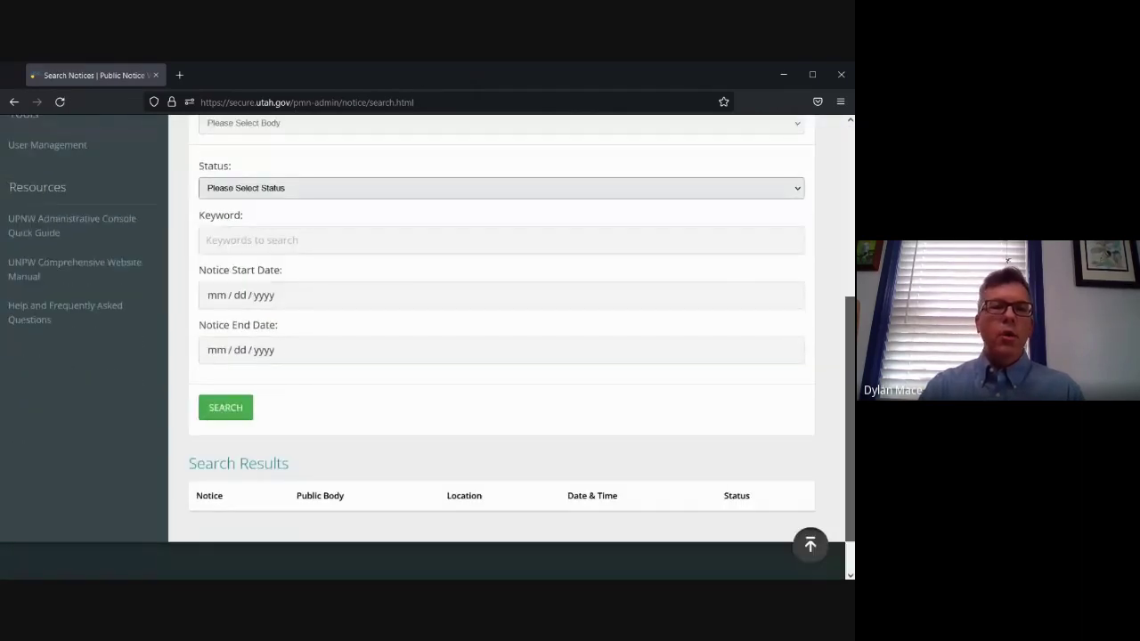
{"action": "scroll", "coordinate": [499, 347], "scroll_direction": "up", "scroll_amount": 4}
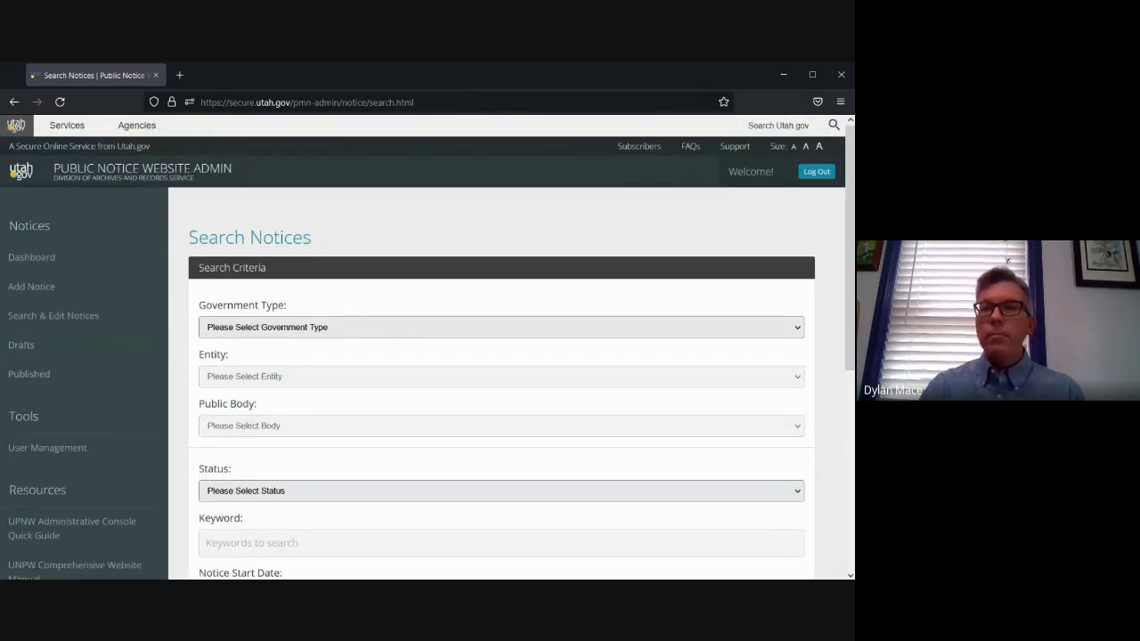
{"action": "scroll", "coordinate": [498, 347], "scroll_direction": "down", "scroll_amount": 2}
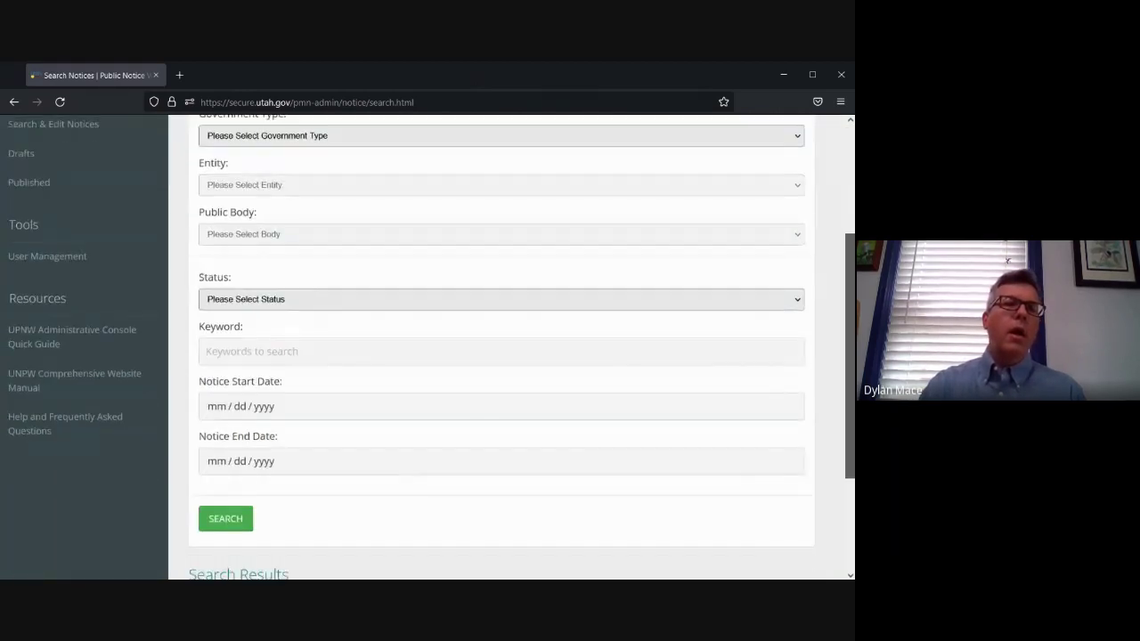
{"action": "left_click", "coordinate": [45, 255]}
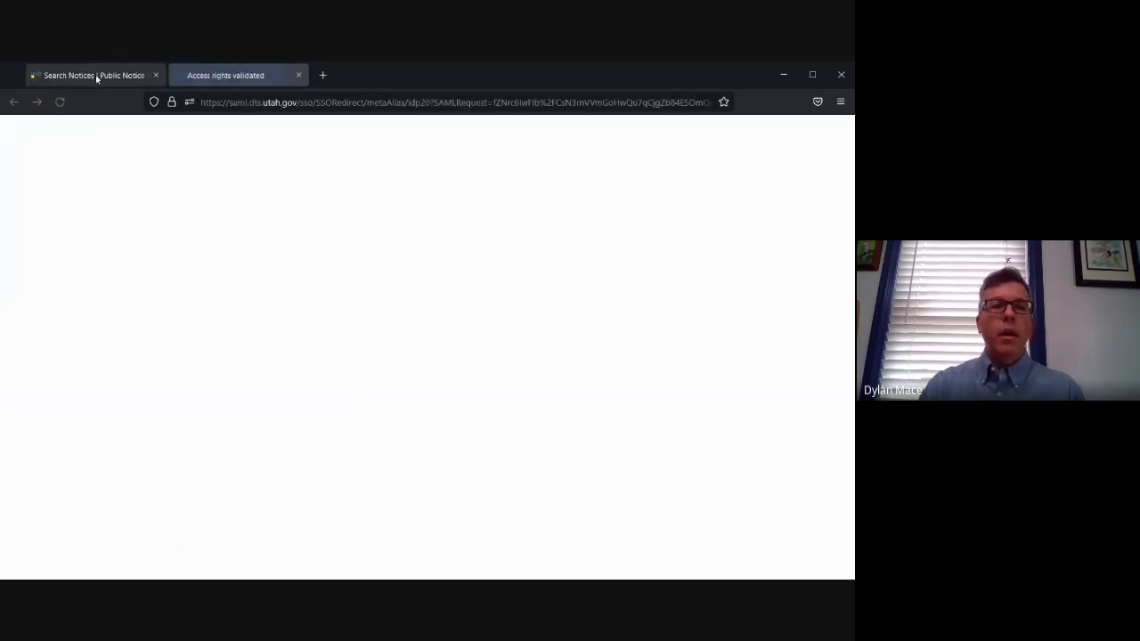
- Switch to the Archives and Records portal tab and open the Add or Edit Posters page
{"action": "left_click", "coordinate": [97, 77]}
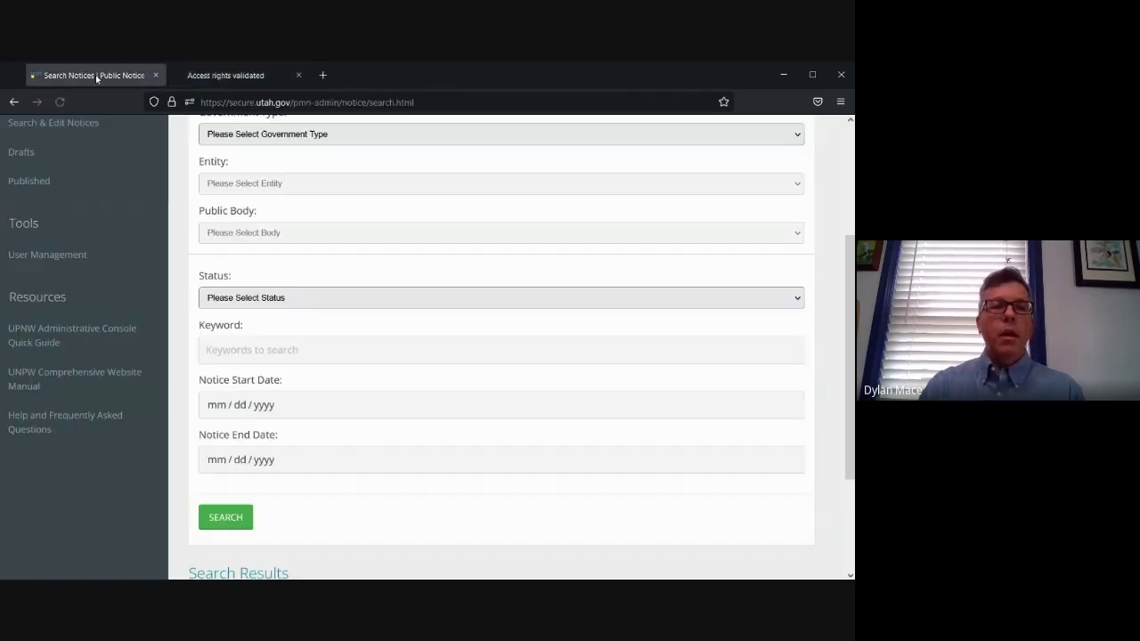
{"action": "left_click", "coordinate": [252, 79]}
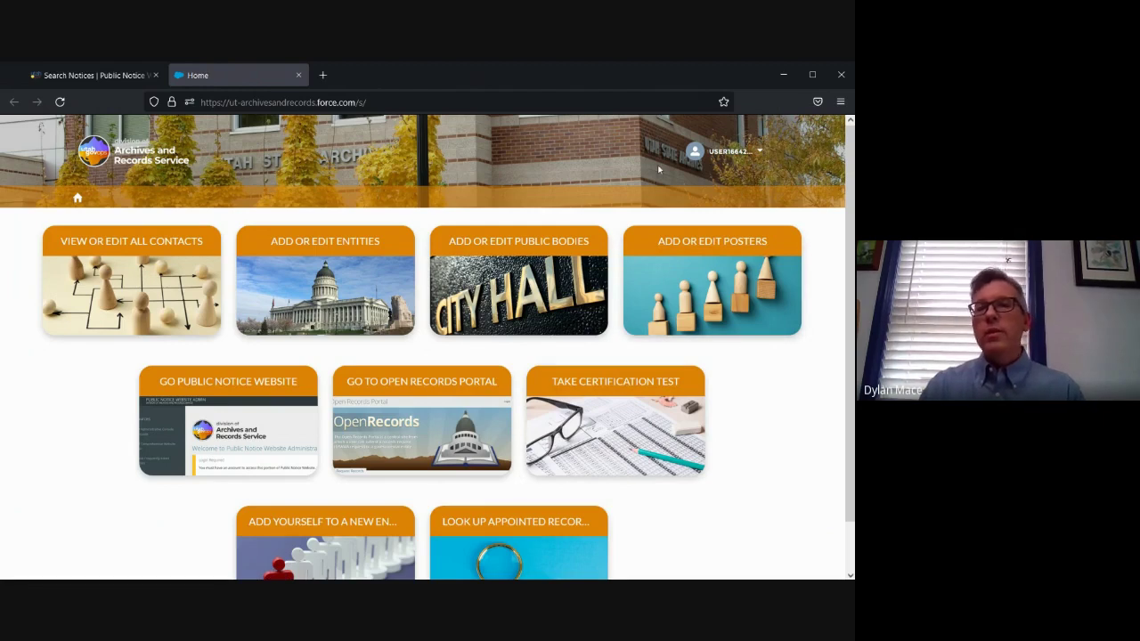
{"action": "left_click", "coordinate": [722, 278]}
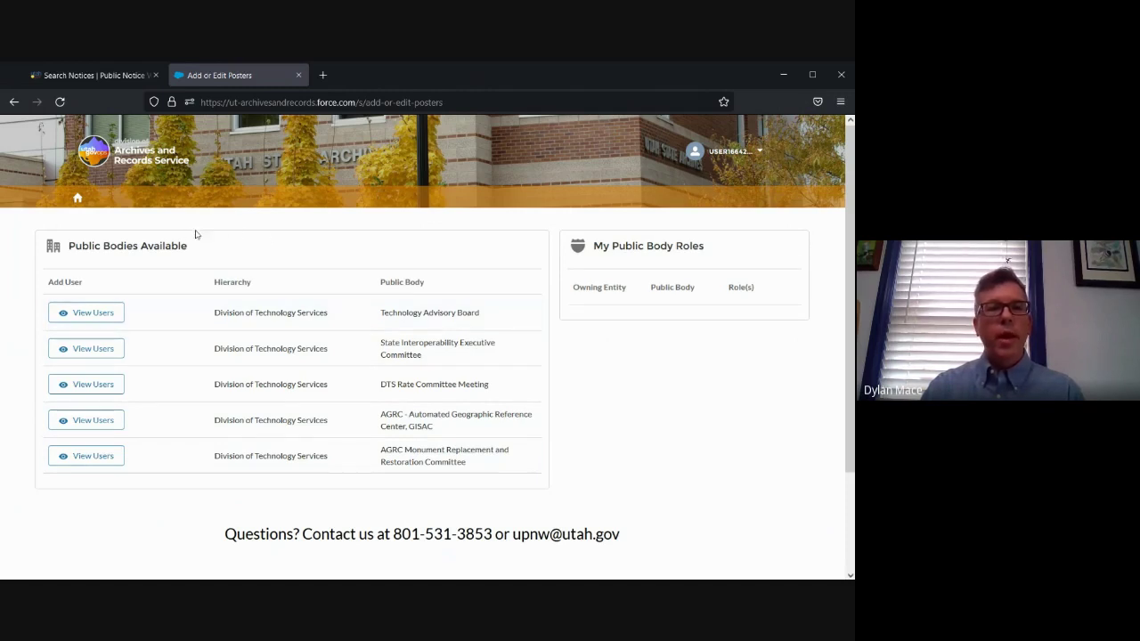
- View Technology Advisory Board's posters, cancel the Add Poster dialog, and return to the portal home
{"action": "left_click", "coordinate": [93, 312]}
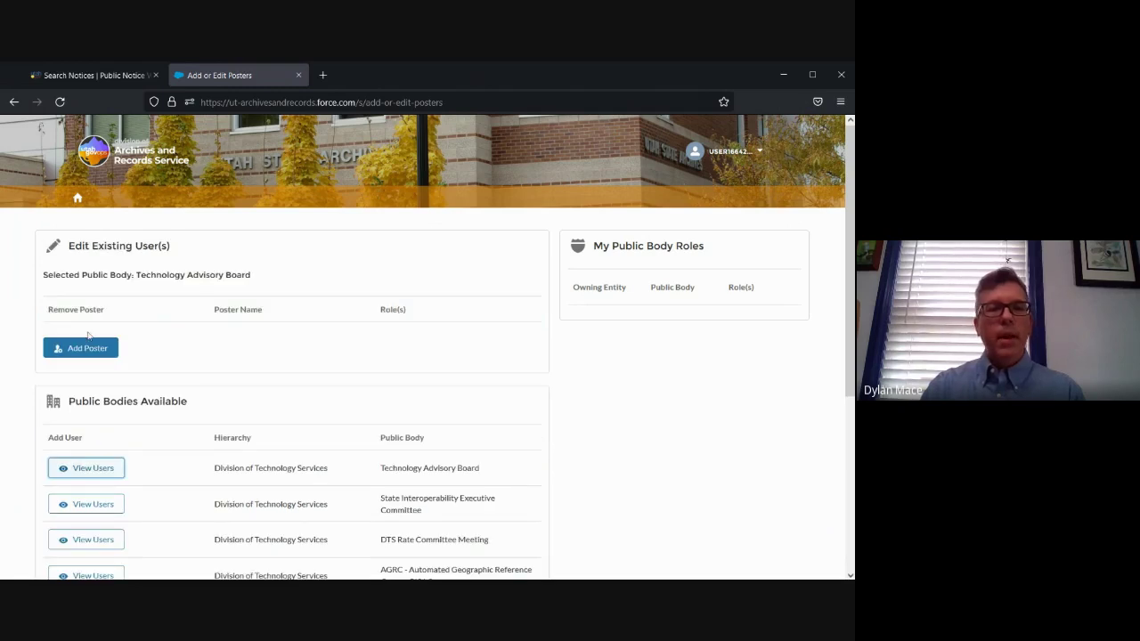
{"action": "left_click", "coordinate": [85, 349]}
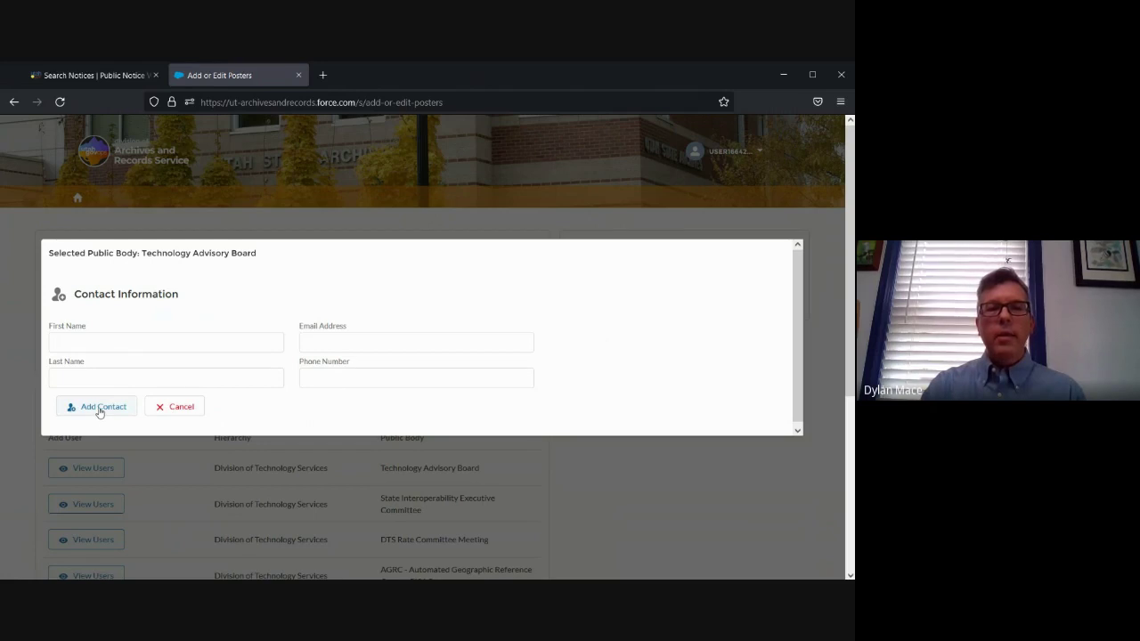
{"action": "left_click", "coordinate": [176, 407]}
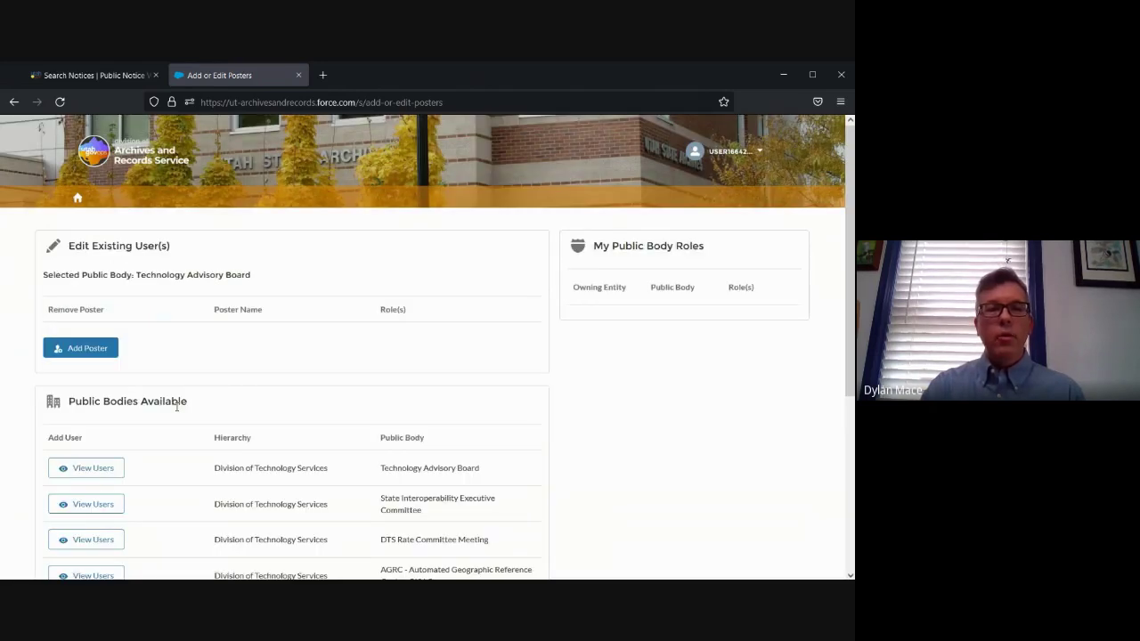
{"action": "left_click", "coordinate": [14, 103]}
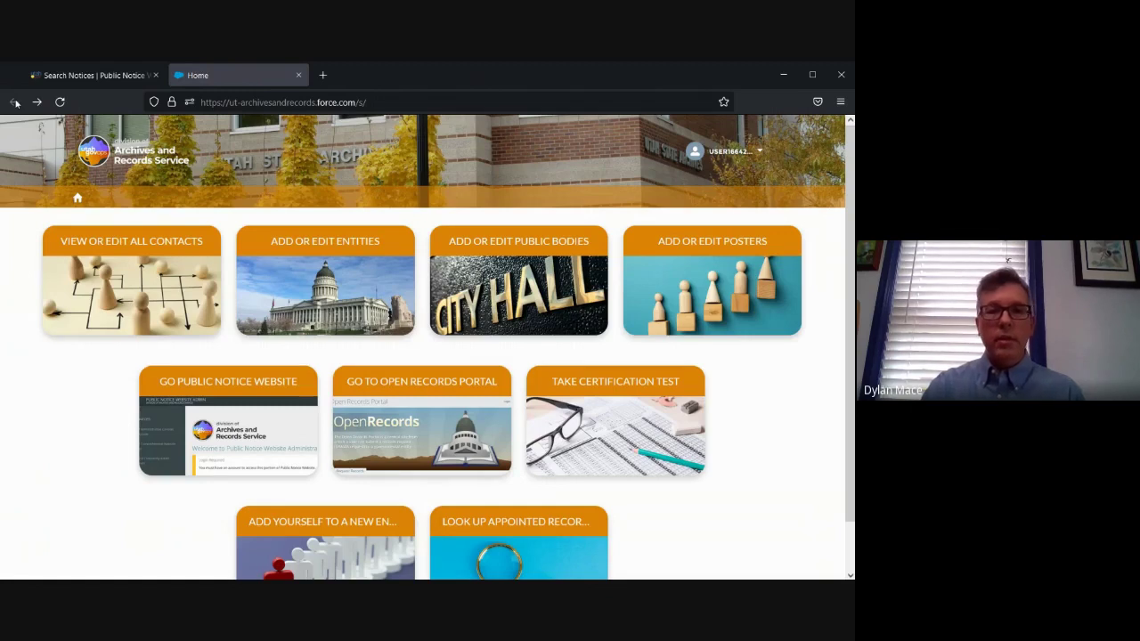
- Open the Add to Entity page and review its role choices, entity search and current PWN roles
{"action": "left_click", "coordinate": [287, 534]}
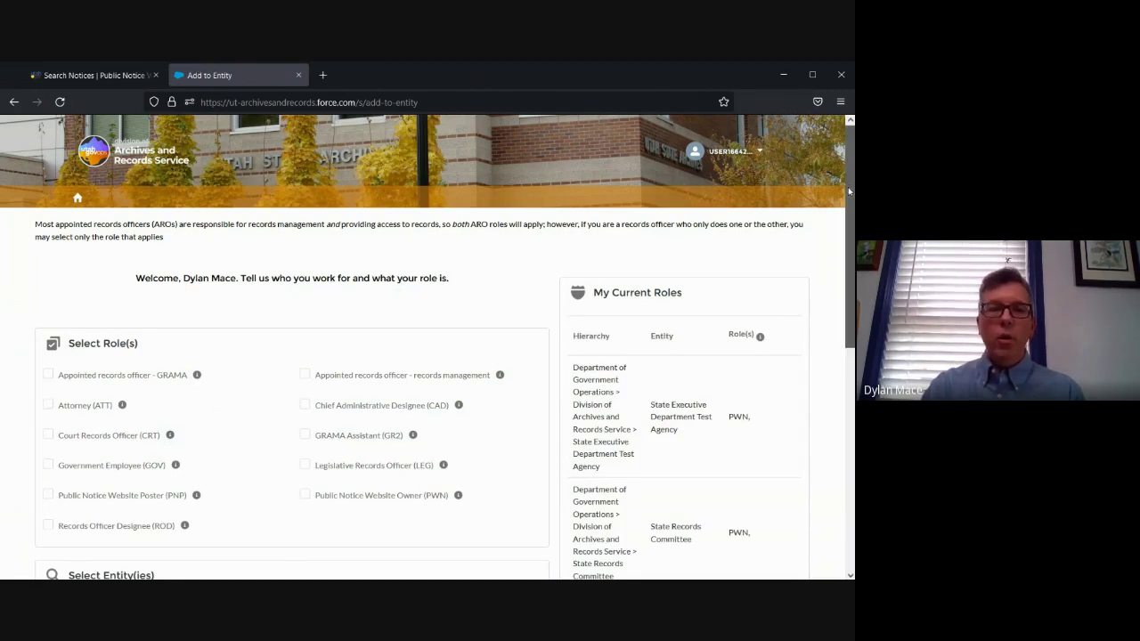
{"action": "scroll", "coordinate": [849, 188], "scroll_direction": "down", "scroll_amount": 2}
{"action": "scroll", "coordinate": [849, 187], "scroll_direction": "up", "scroll_amount": 1}
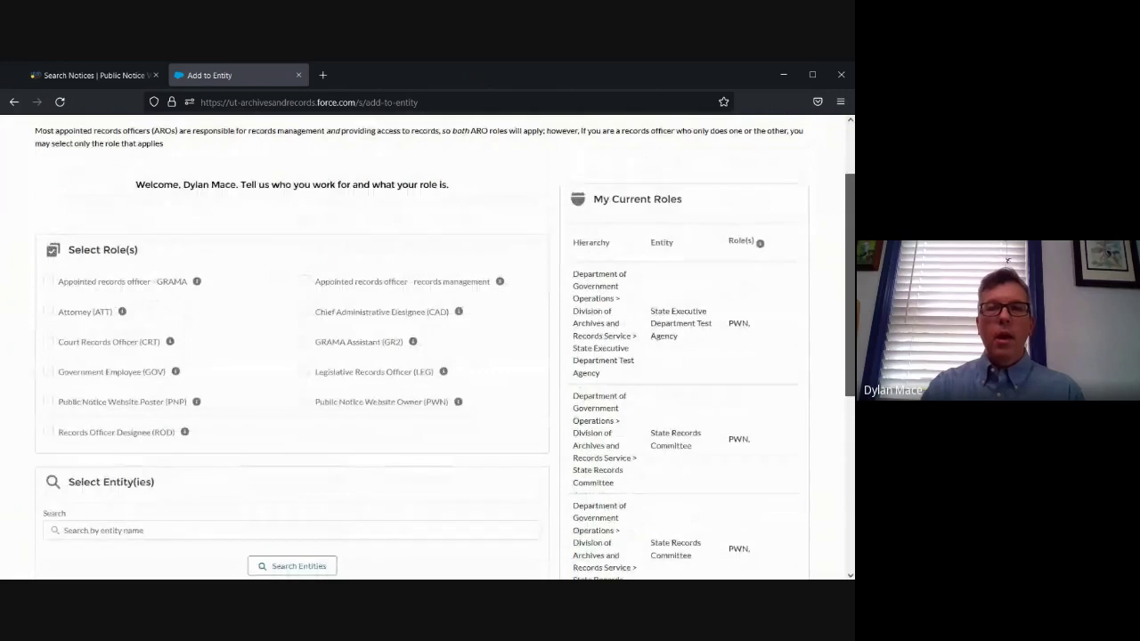
{"action": "scroll", "coordinate": [849, 188], "scroll_direction": "down", "scroll_amount": 1}
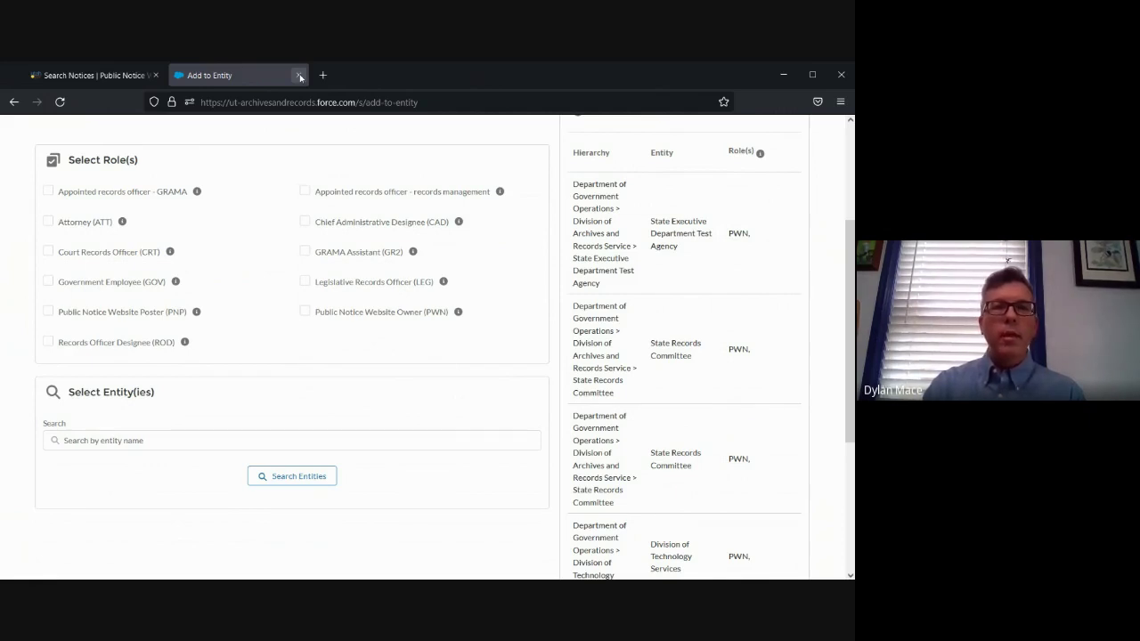
- Close the portal to return to Search Notices, then follow the Website Manual link in Resources
{"action": "left_click", "coordinate": [300, 76]}
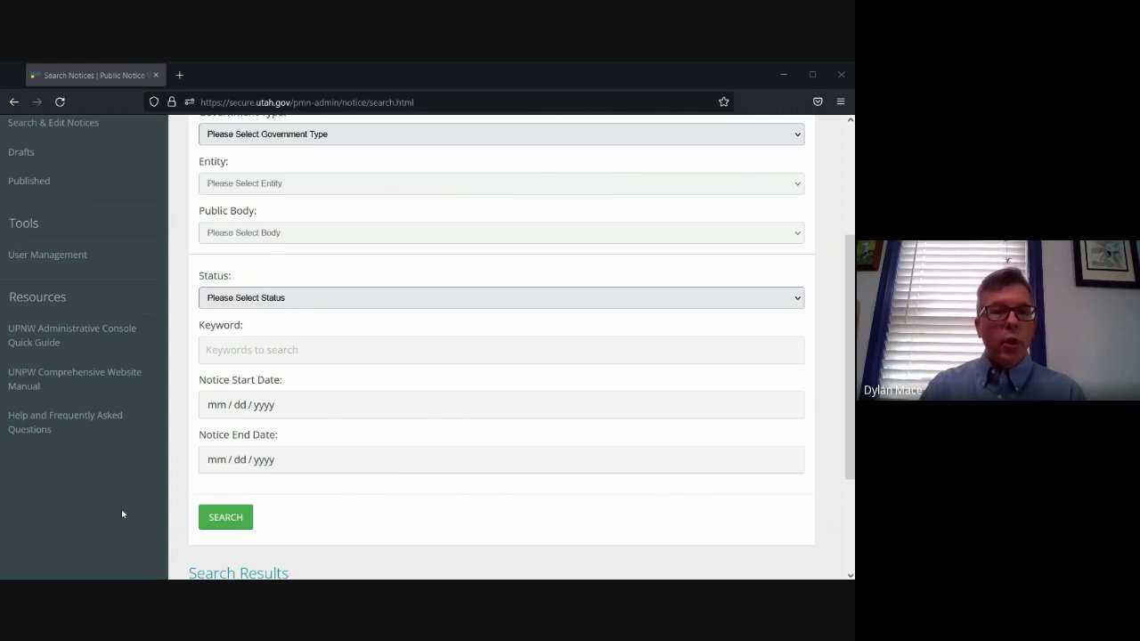
{"action": "left_click", "coordinate": [91, 489]}
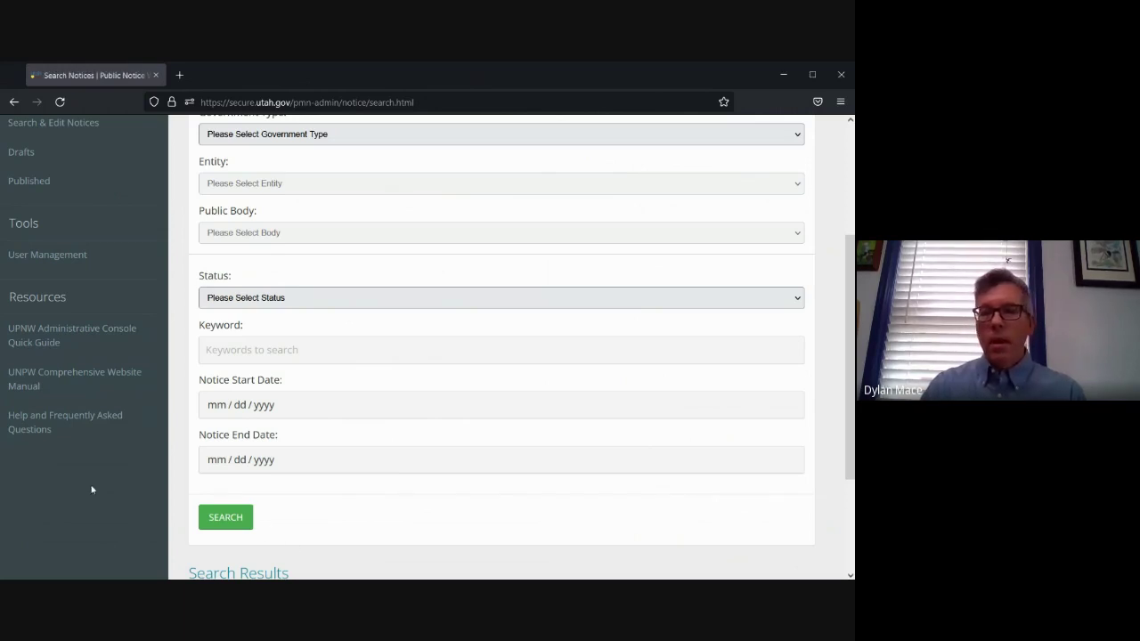
- Open the UNPW Comprehensive Website Manual in Google Docs and scroll to its table of contents
{"action": "left_click", "coordinate": [99, 377]}
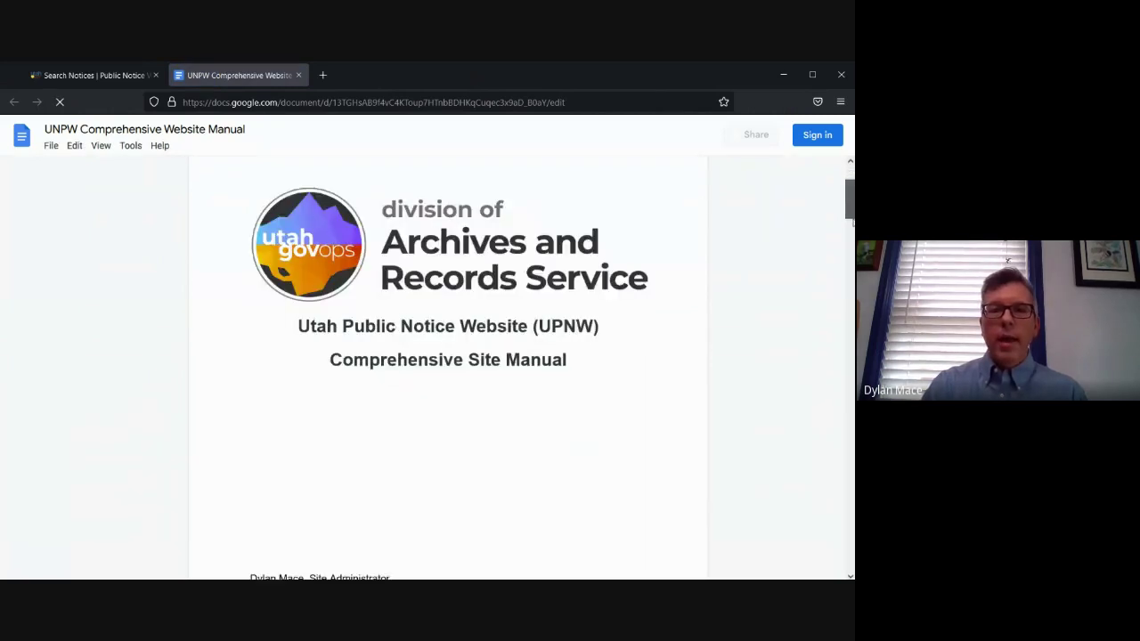
{"action": "scroll", "coordinate": [448, 365], "scroll_direction": "down", "scroll_amount": 5}
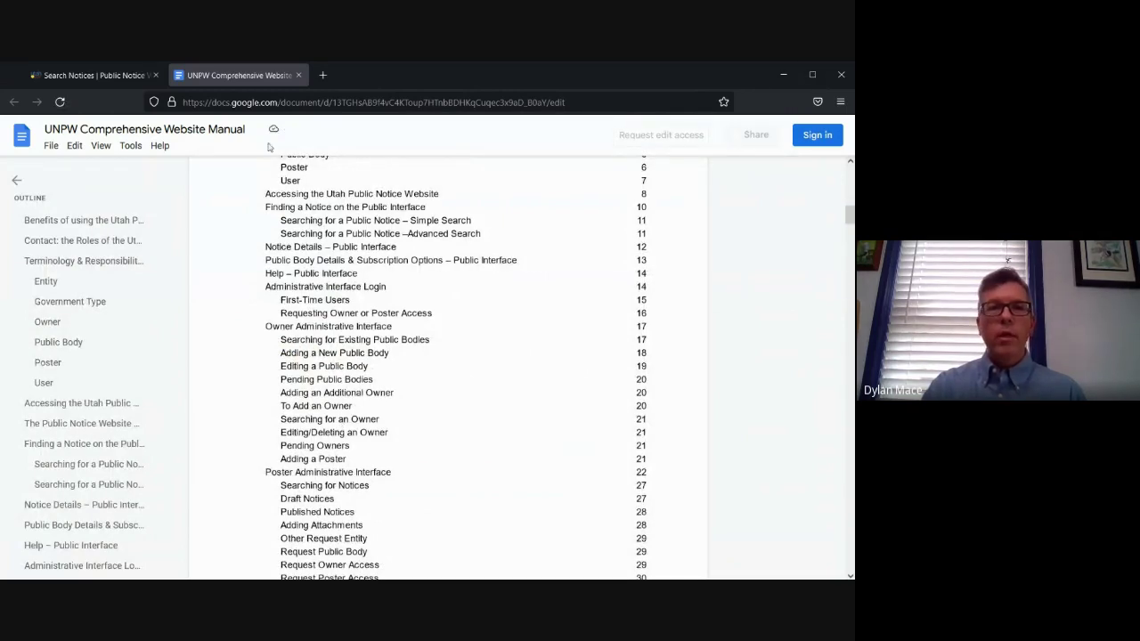
{"action": "left_click", "coordinate": [104, 75]}
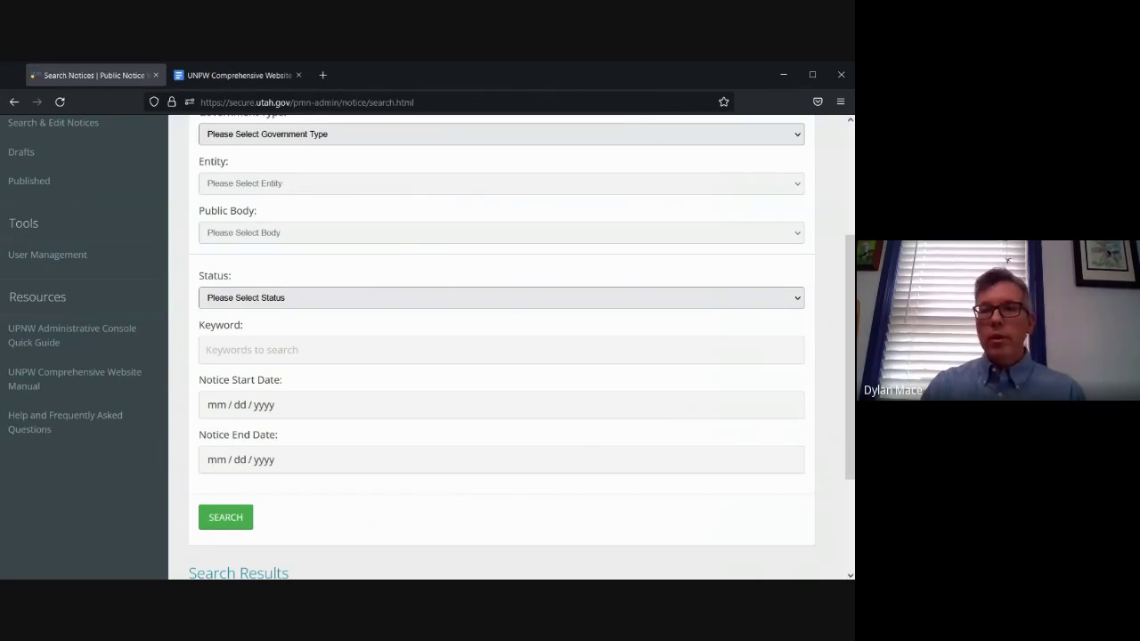
{"action": "scroll", "coordinate": [852, 434], "scroll_direction": "down", "scroll_amount": 1}
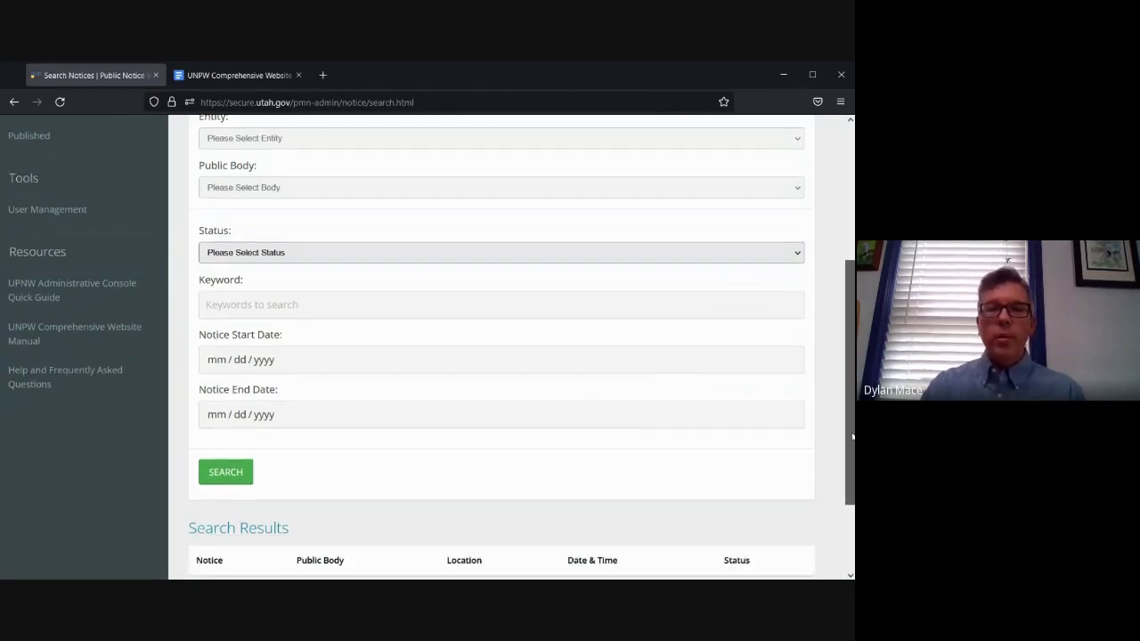
{"action": "left_click_drag", "start_coordinate": [852, 433], "coordinate": [823, 287]}
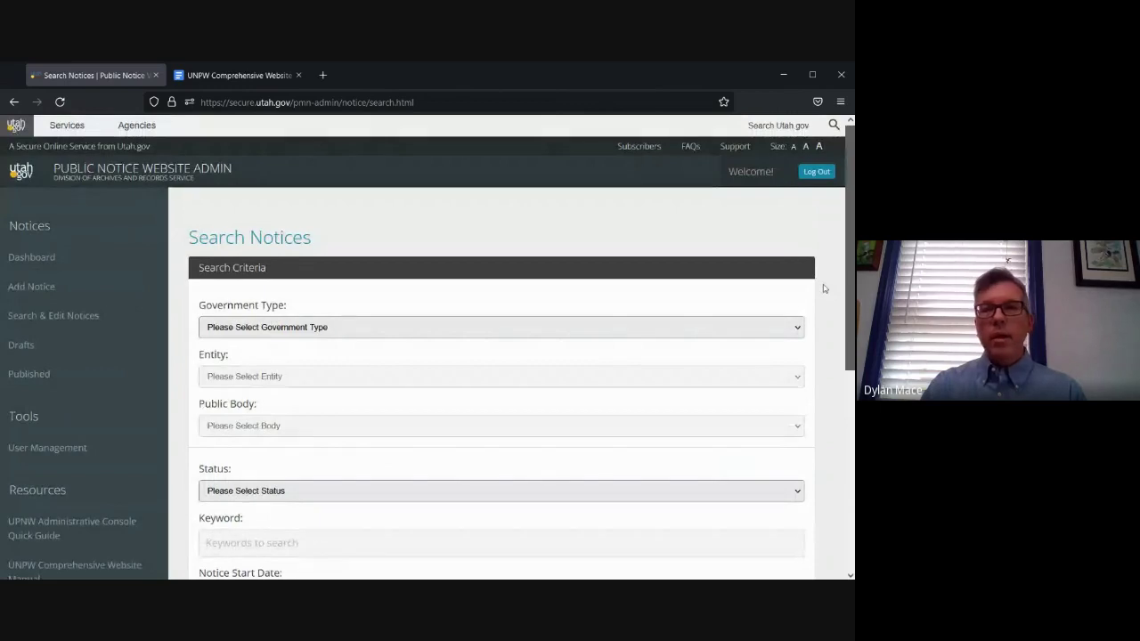